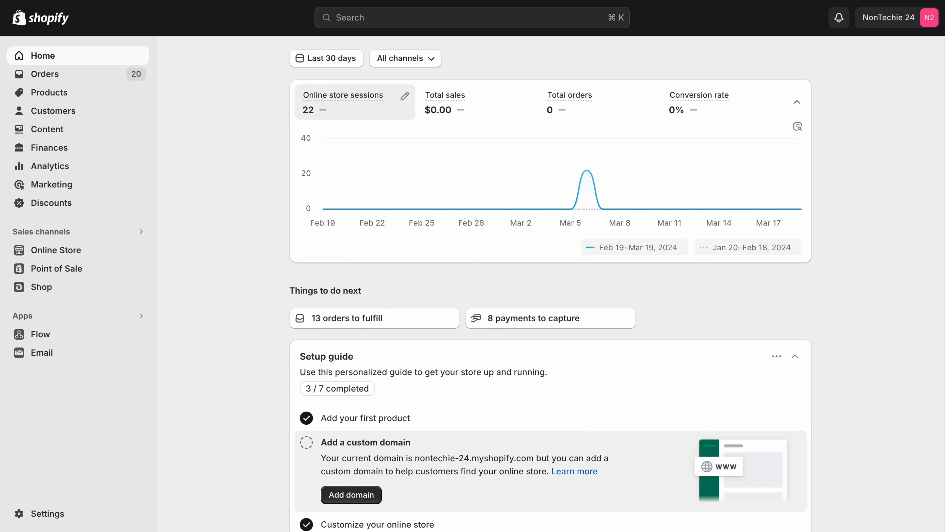
# Search the Shopify App Store for "byob" and open the BYOB - Build Your Own Bundles listing.
pyautogui.click(393, 22)
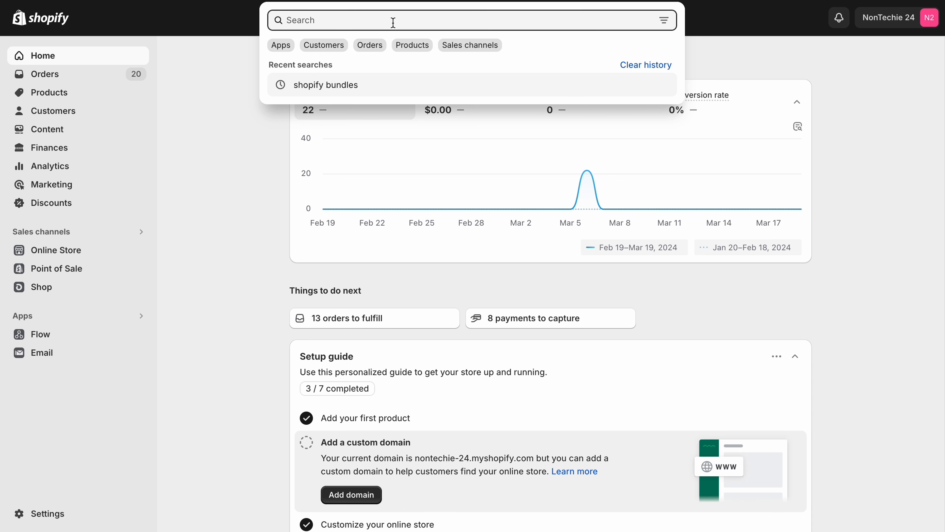
pyautogui.write('byob')
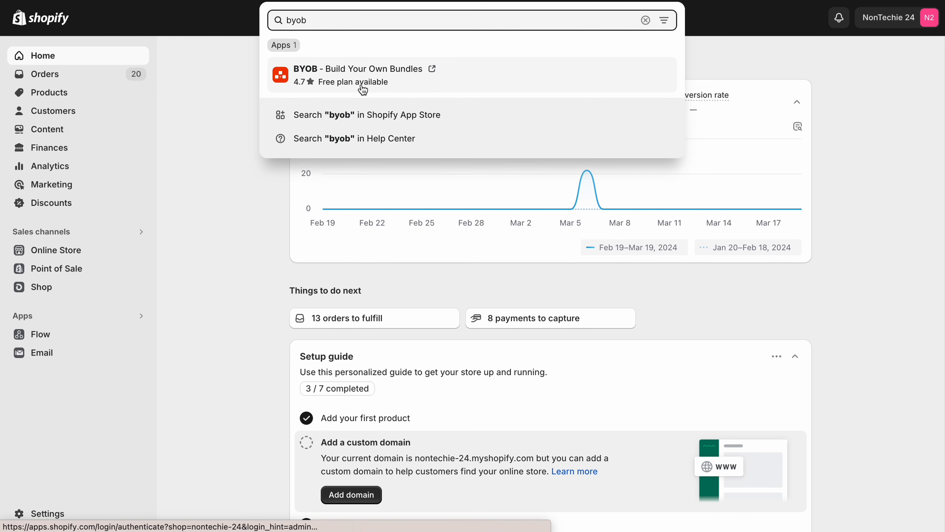
pyautogui.click(328, 125)
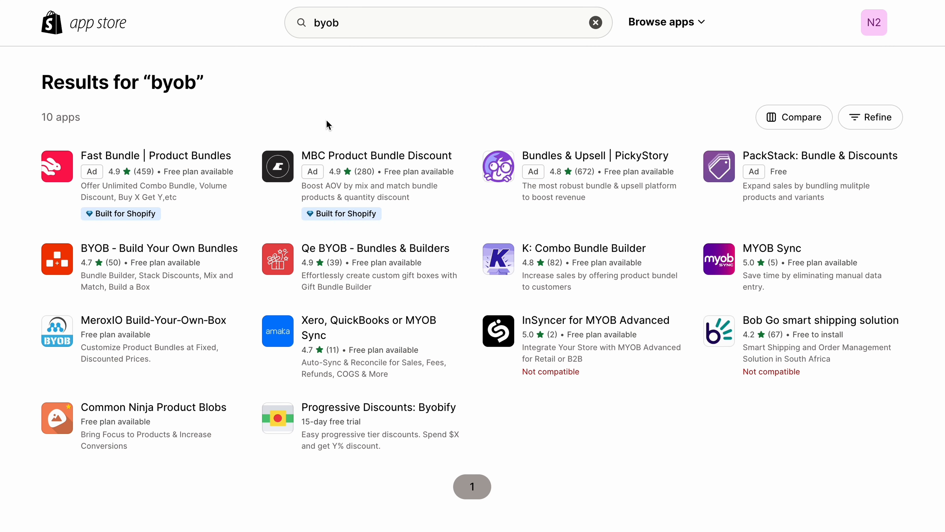
pyautogui.click(133, 259)
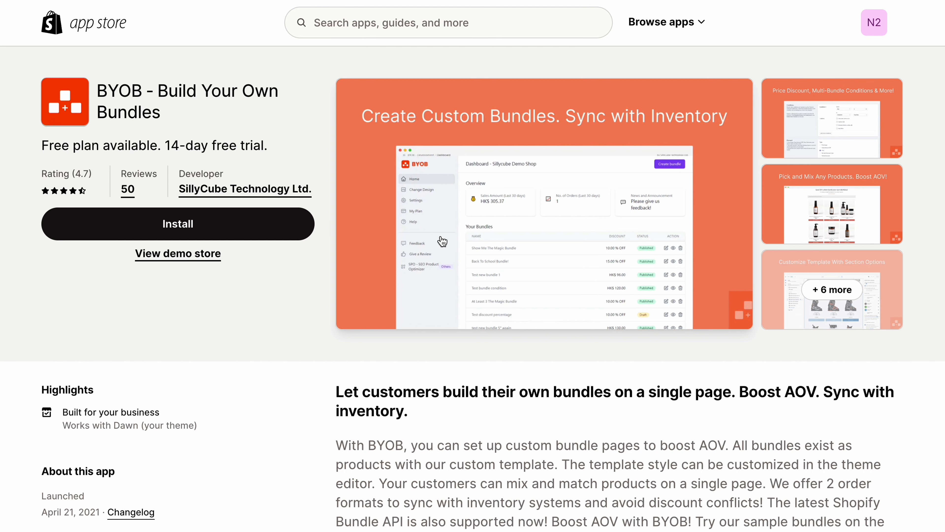
# Install the BYOB app with its requested store access and choose the Free plan.
pyautogui.click(179, 229)
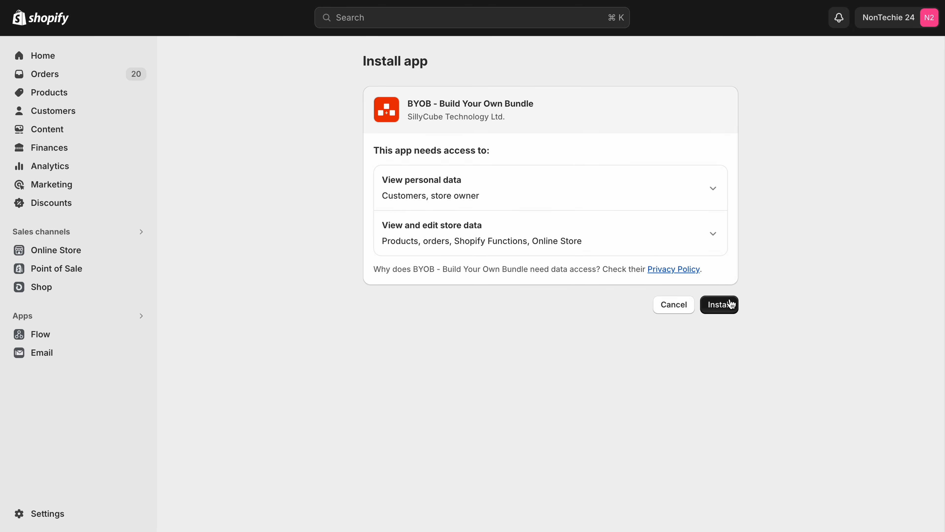
pyautogui.click(727, 302)
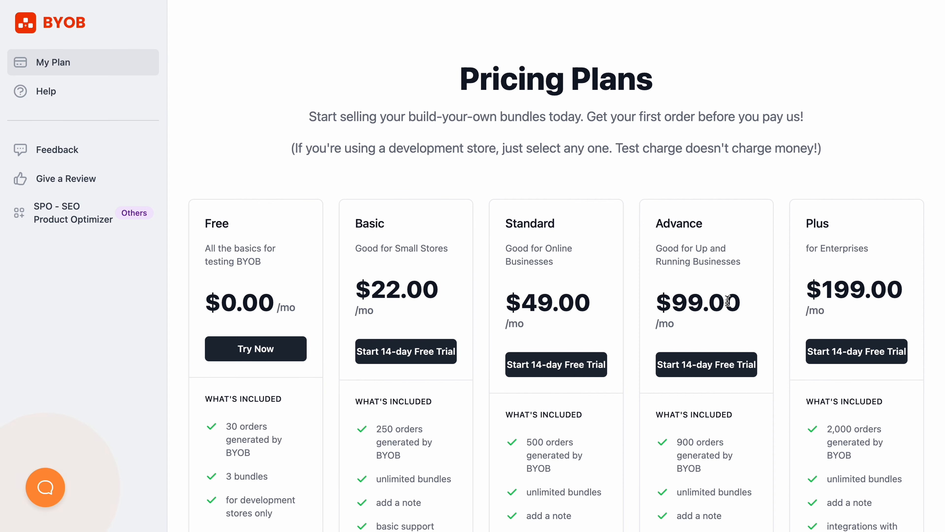
pyautogui.scroll(-1, 557, 213)
pyautogui.scroll(-5, 557, 209)
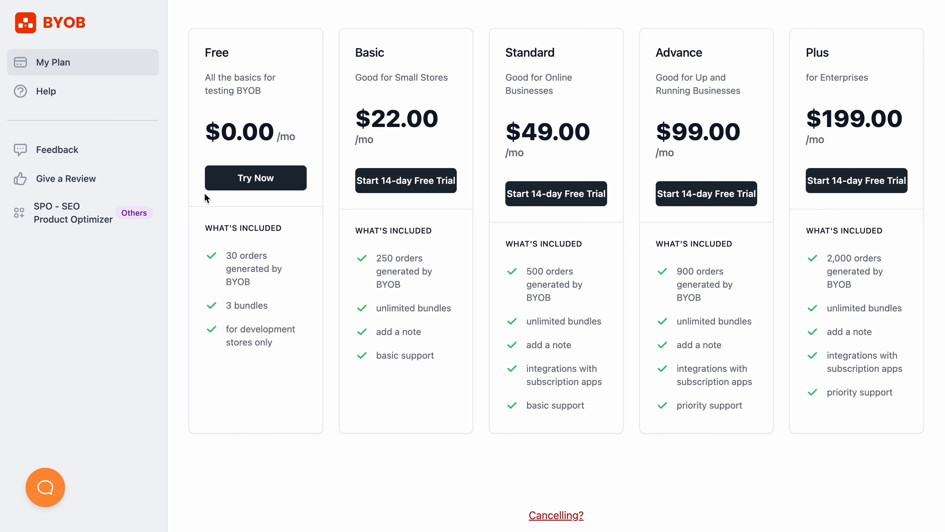
pyautogui.click(252, 186)
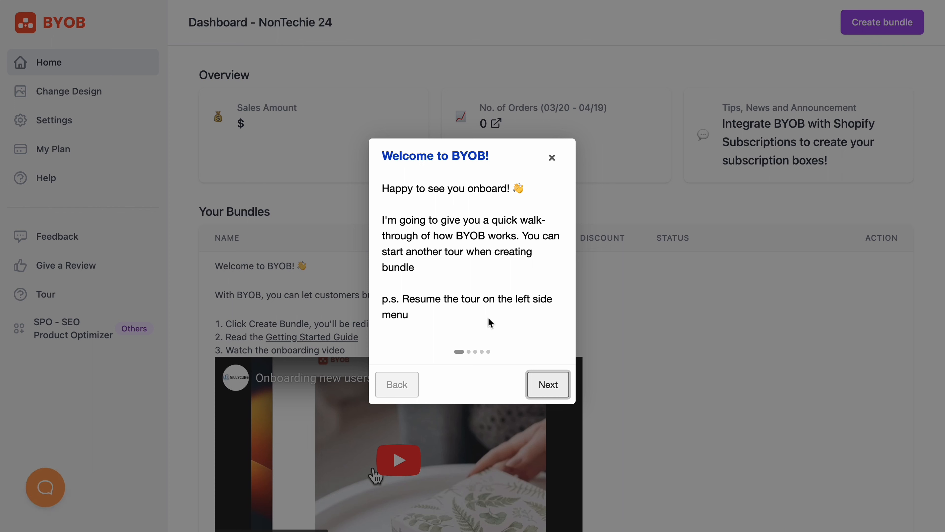
# Go through all pages of the BYOB welcome tour and close it.
pyautogui.click(546, 389)
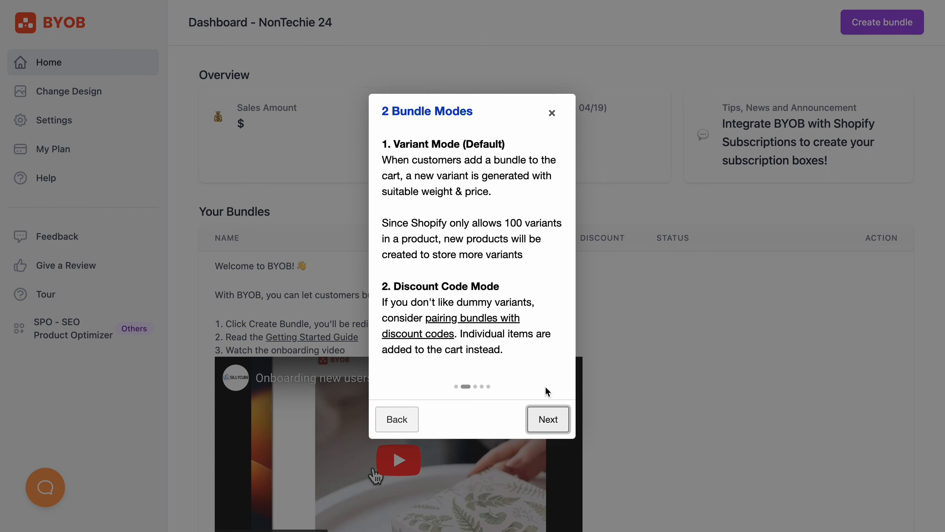
pyautogui.click(550, 420)
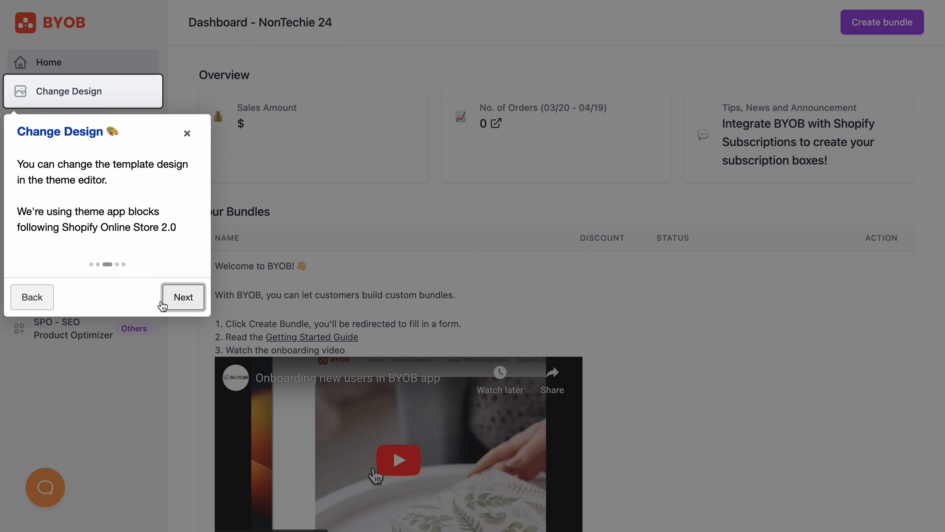
pyautogui.click(170, 297)
pyautogui.click(345, 299)
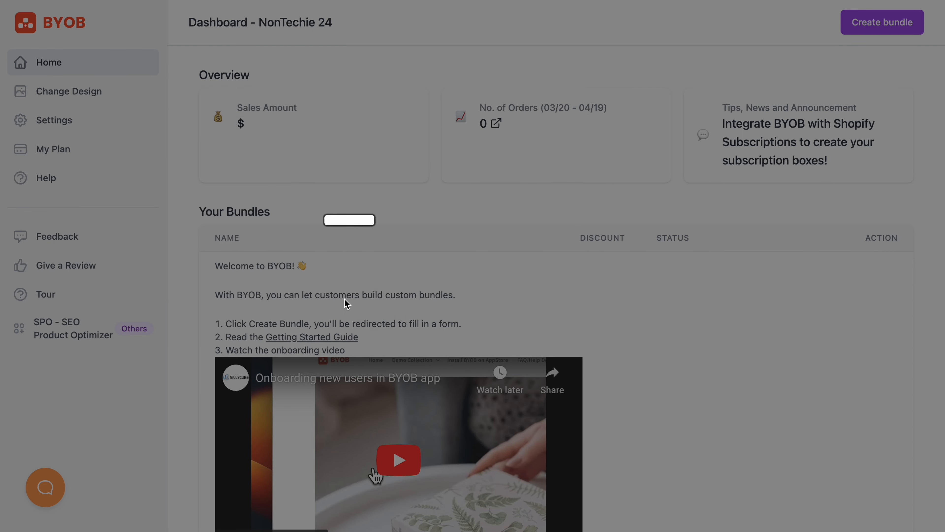
pyautogui.click(547, 361)
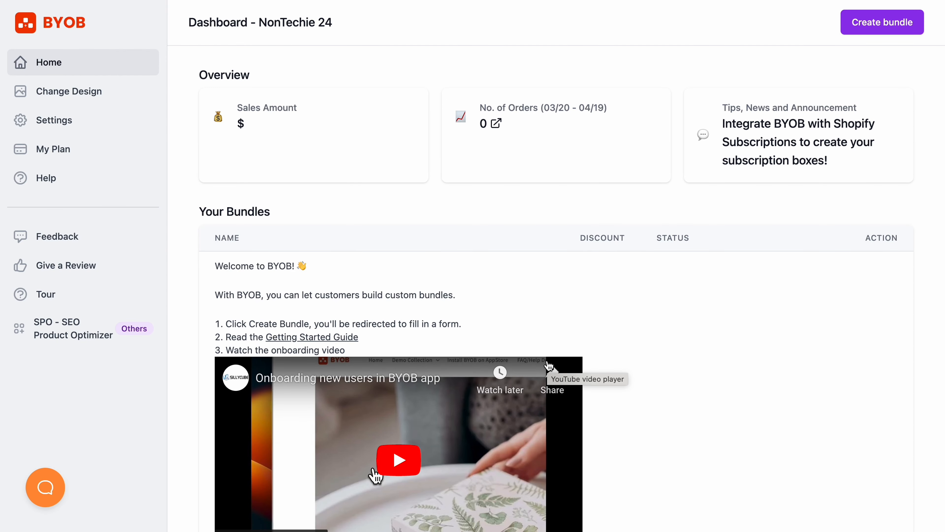
# Start creating a new bundle and go through the first-bundle tour to its end.
pyautogui.scroll(-3, 549, 366)
pyautogui.scroll(3, 549, 366)
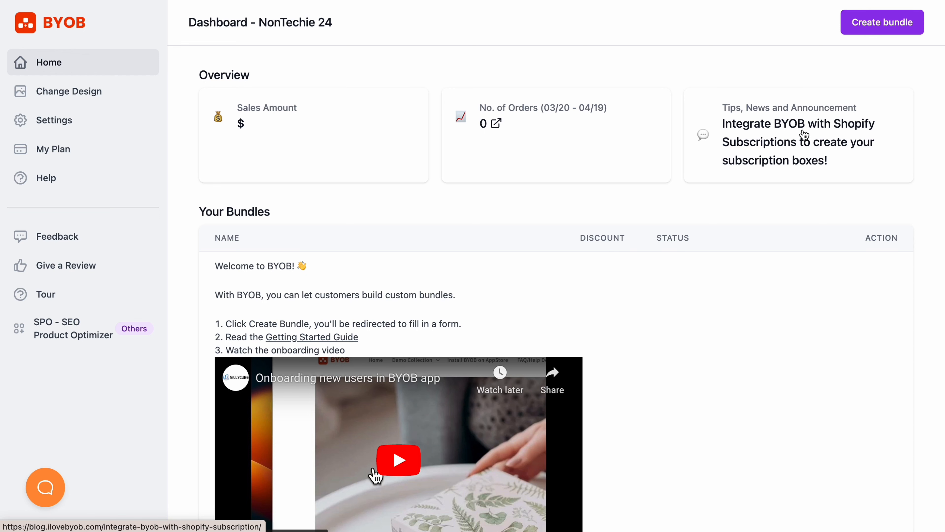
pyautogui.scroll(-3, 804, 134)
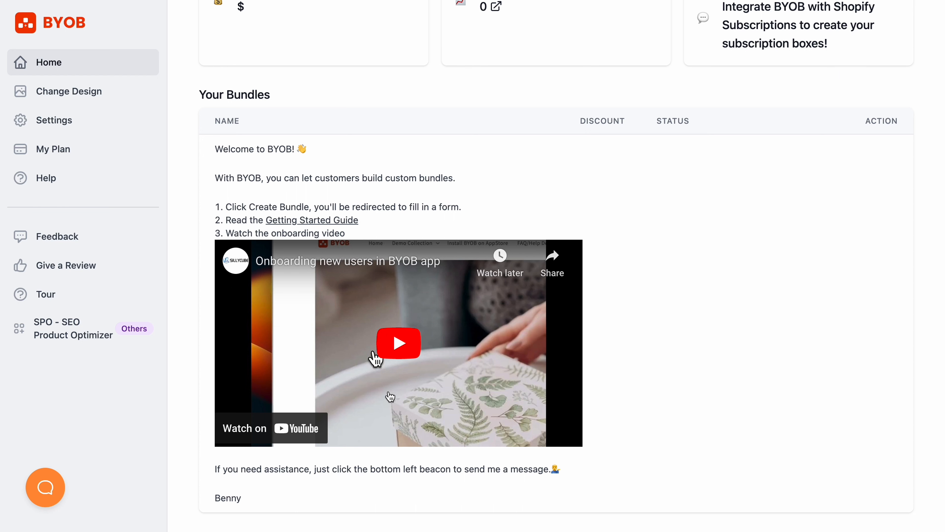
pyautogui.scroll(3, 390, 397)
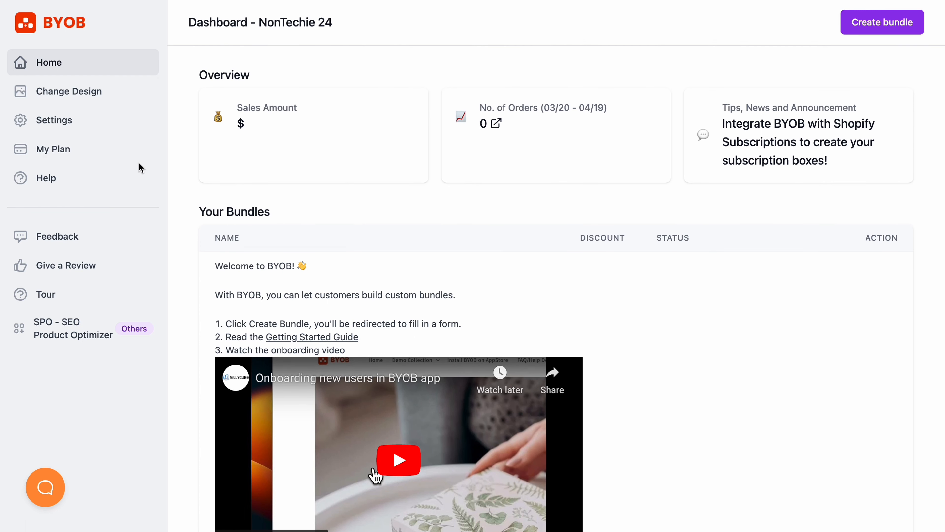
pyautogui.click(850, 23)
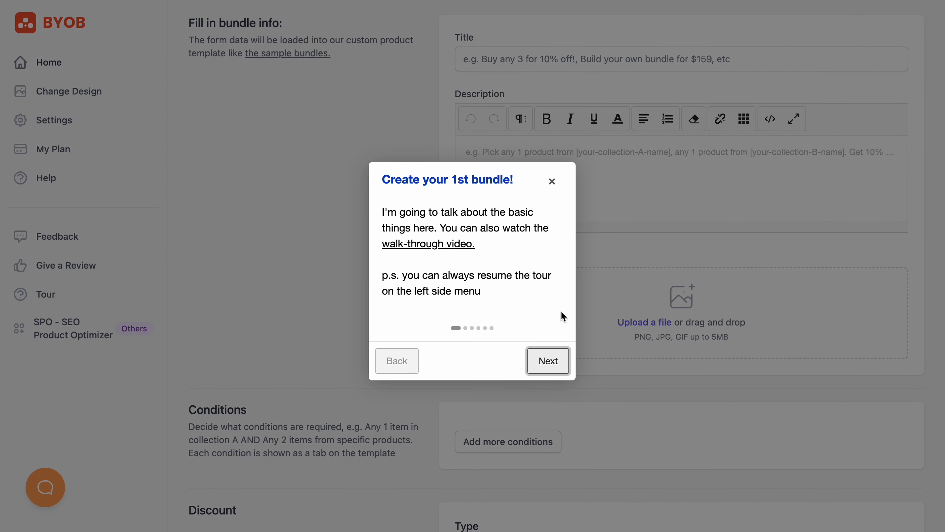
pyautogui.click(548, 360)
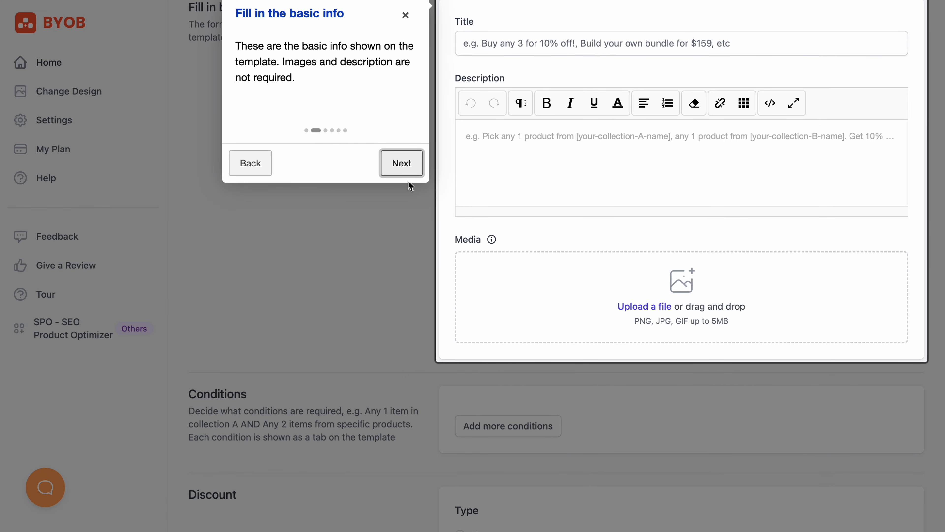
pyautogui.click(402, 164)
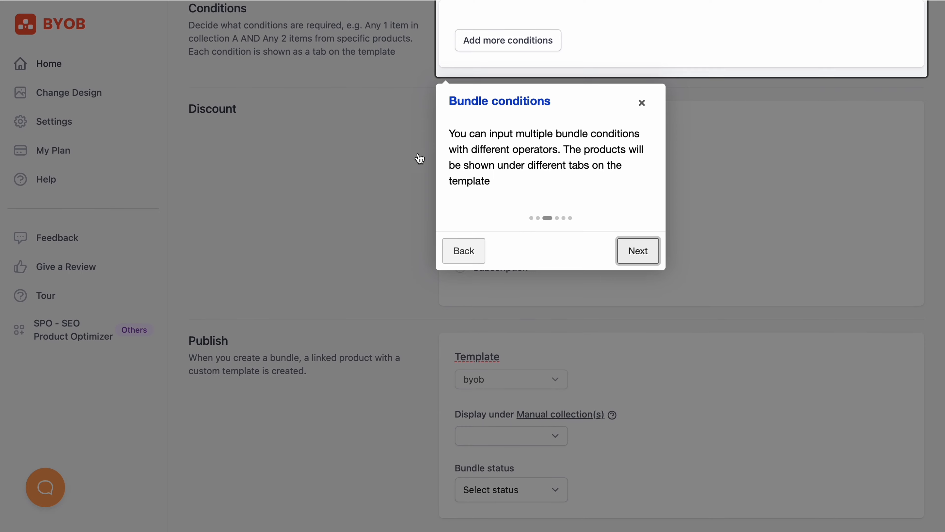
pyautogui.click(635, 258)
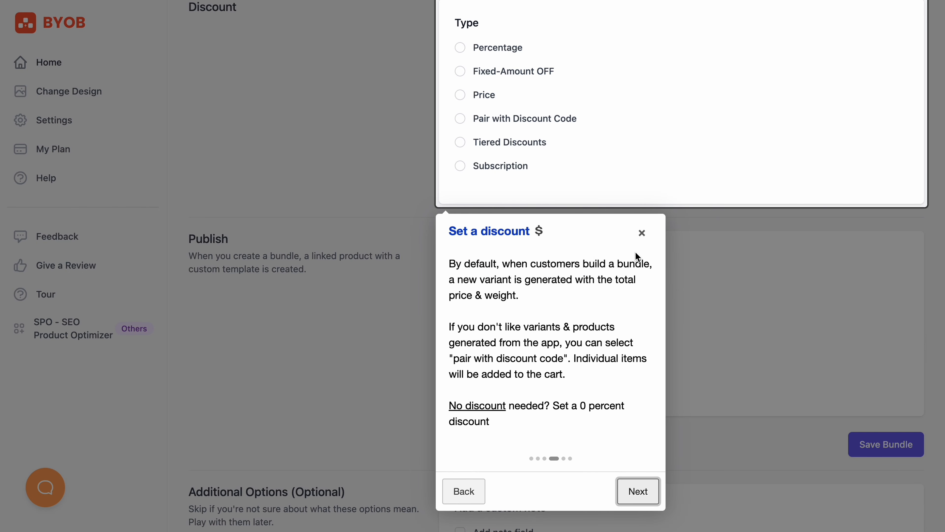
pyautogui.click(642, 492)
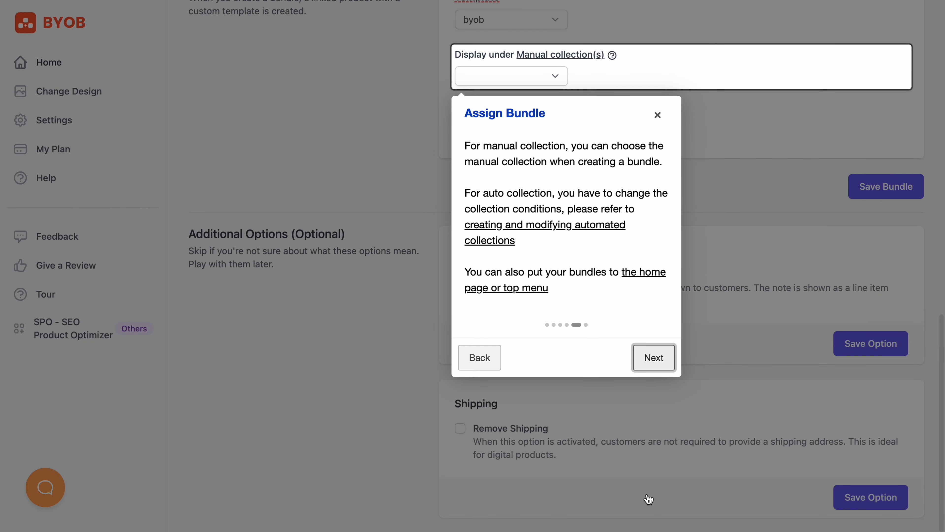
pyautogui.click(654, 357)
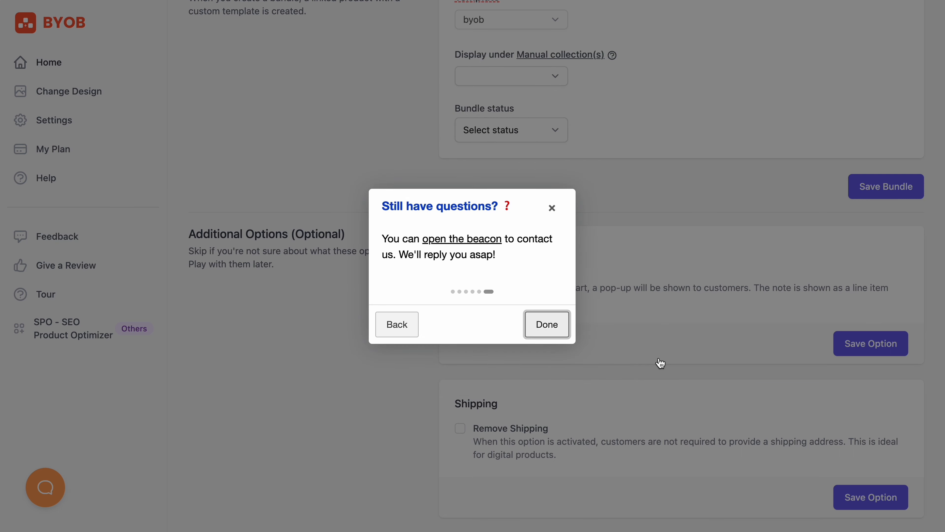
pyautogui.click(556, 330)
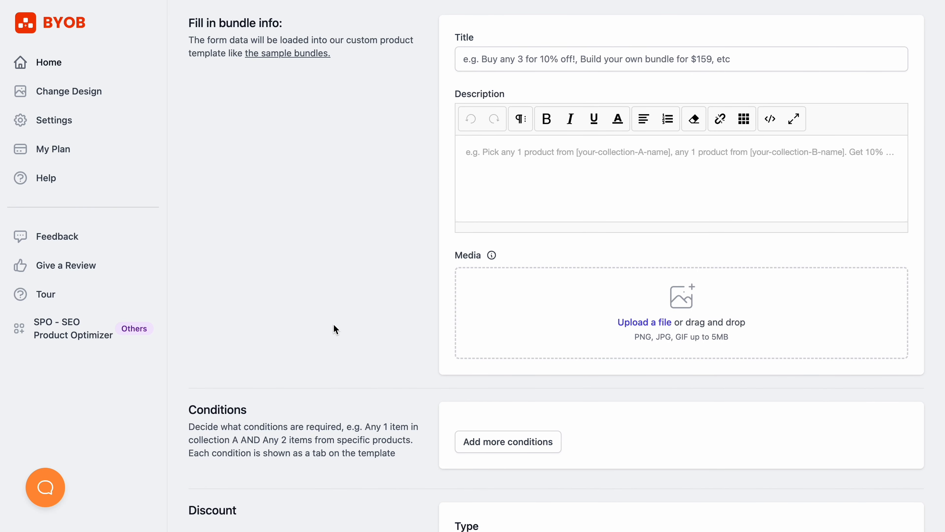
# Enter "3 for 10%" as the bundle title.
pyautogui.click(520, 63)
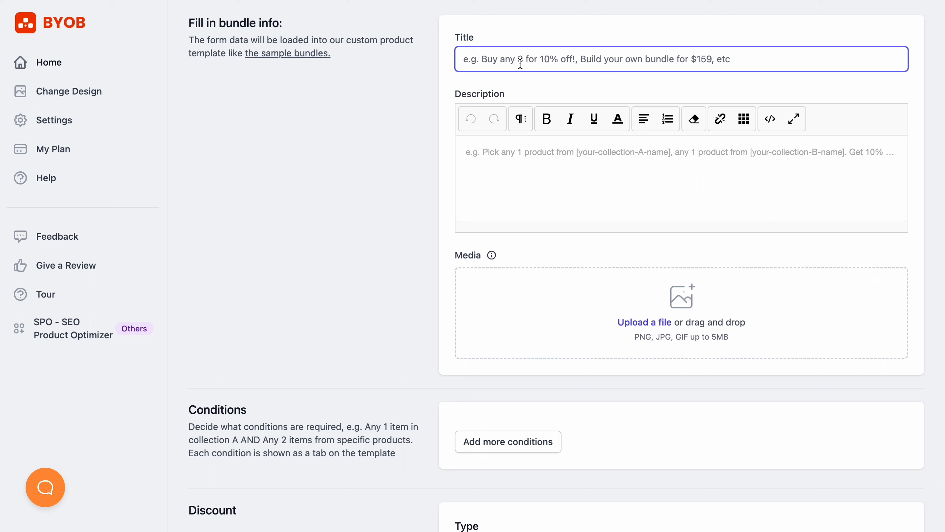
pyautogui.write('3 ')
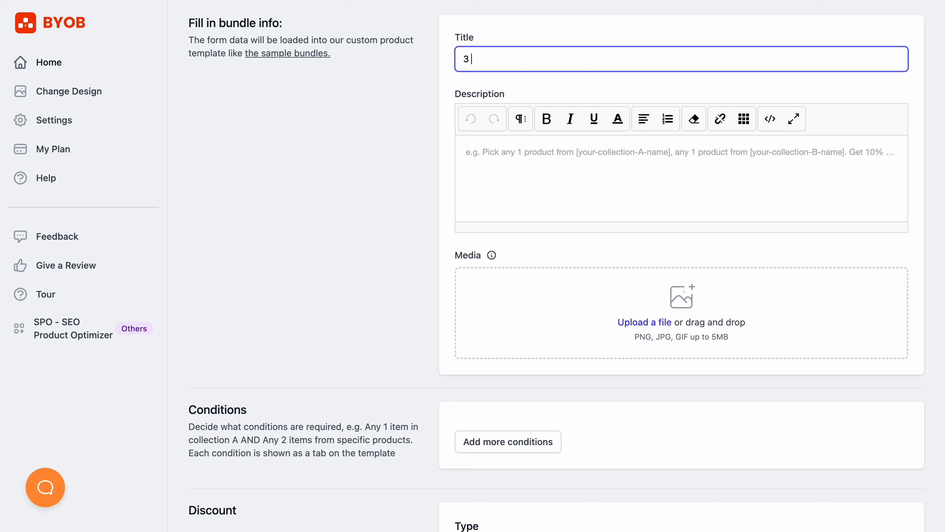
pyautogui.write('for 10%')
pyautogui.click(743, 168)
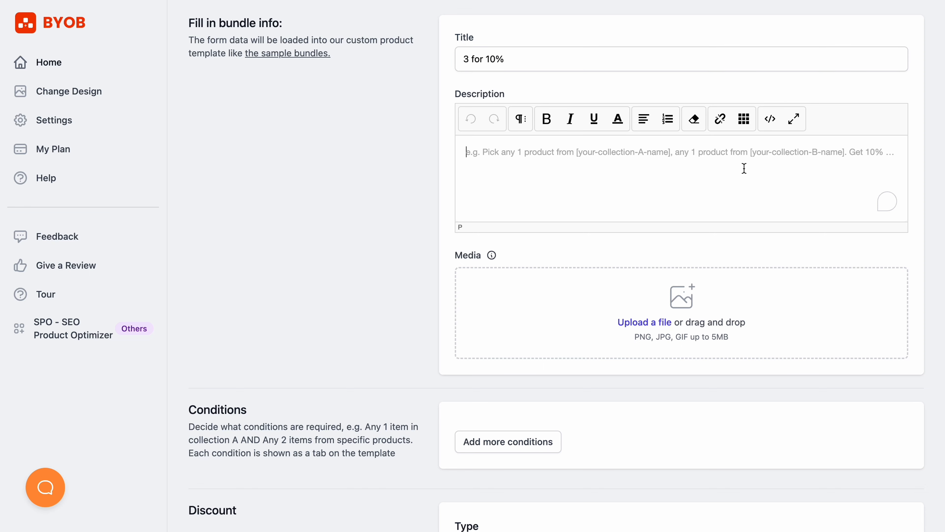
# Add a first bundle condition with the operator Any and a quantity of 1.
pyautogui.scroll(-2, 743, 168)
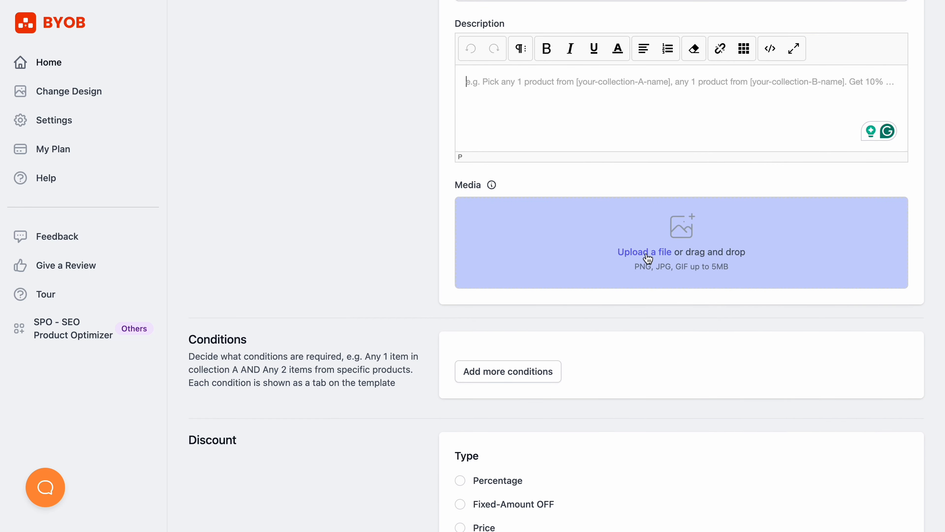
pyautogui.scroll(-3, 647, 258)
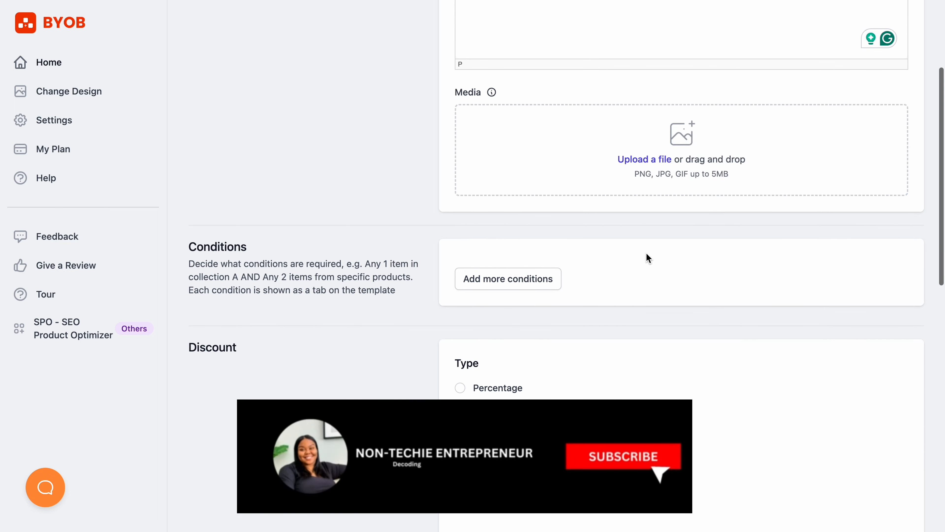
pyautogui.scroll(-2, 485, 245)
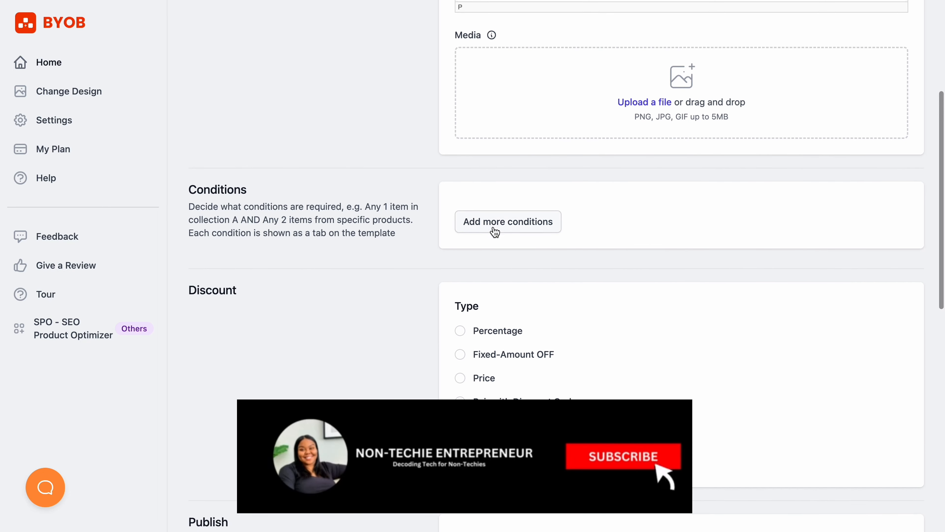
pyautogui.click(495, 228)
pyautogui.click(681, 225)
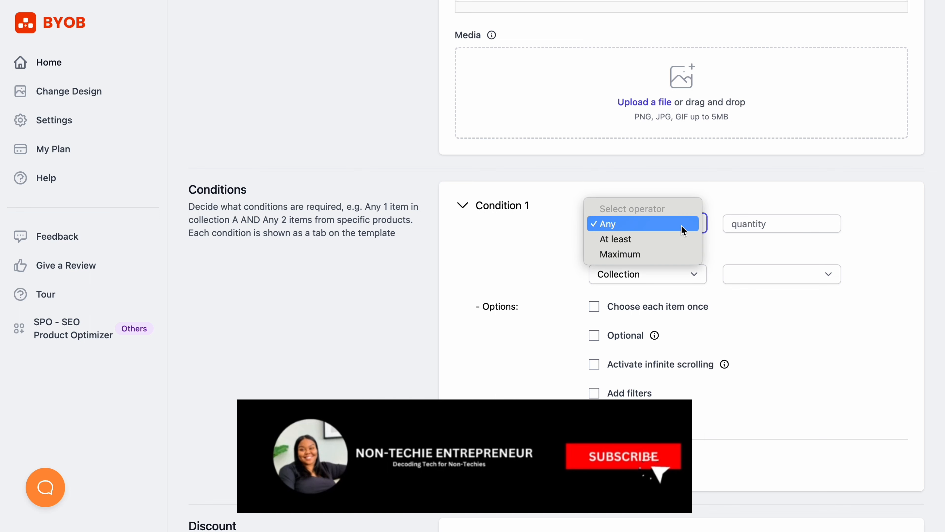
pyautogui.click(681, 225)
pyautogui.click(729, 224)
pyautogui.write('1')
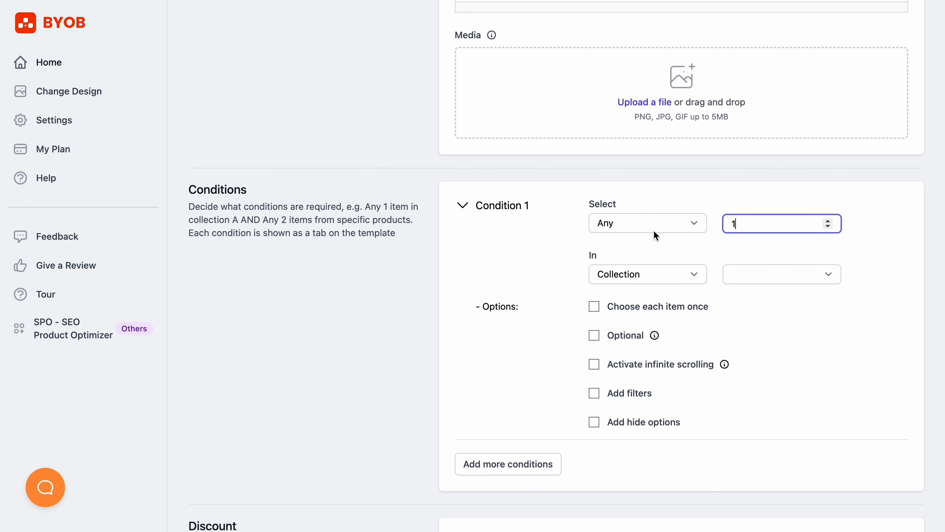
# Base Condition 1 on Product and add VANS |AUTHENTIC | LO PRO | BURGANDY/WHITE as its product.
pyautogui.click(651, 274)
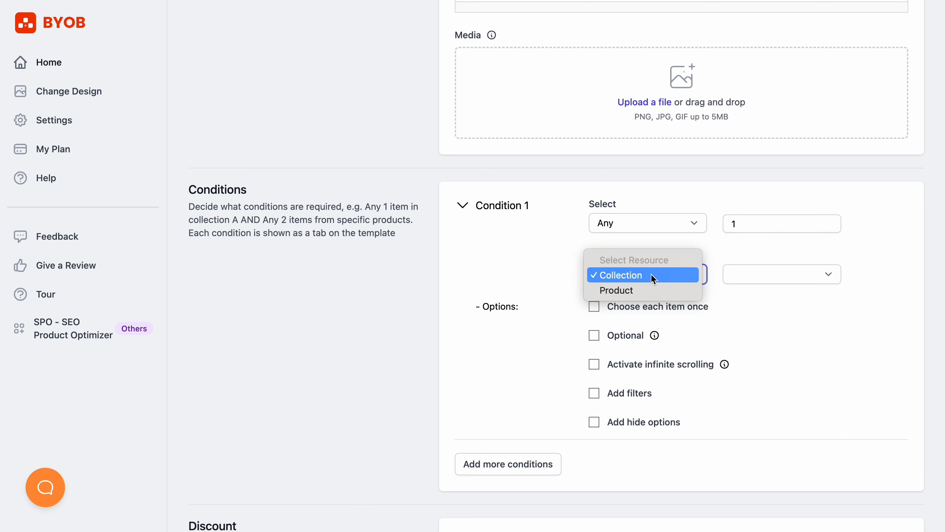
pyautogui.click(650, 291)
pyautogui.click(763, 276)
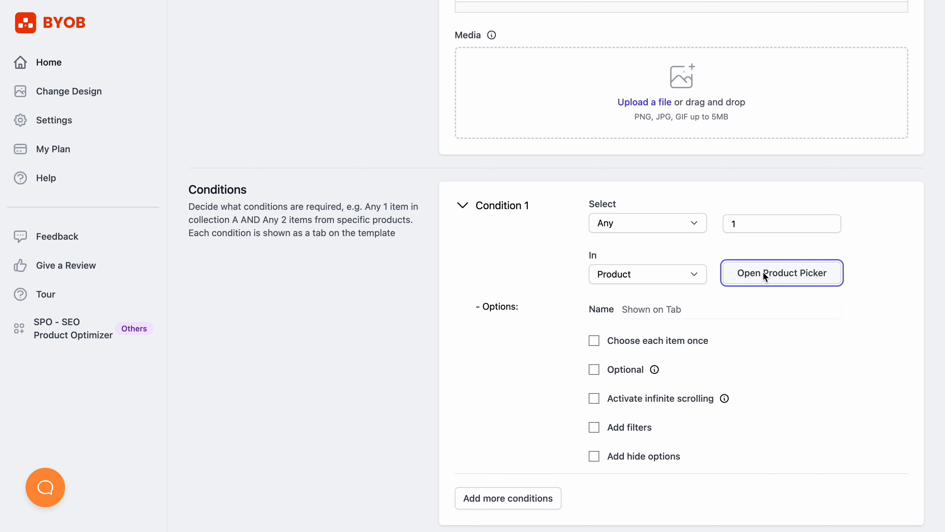
pyautogui.click(469, 244)
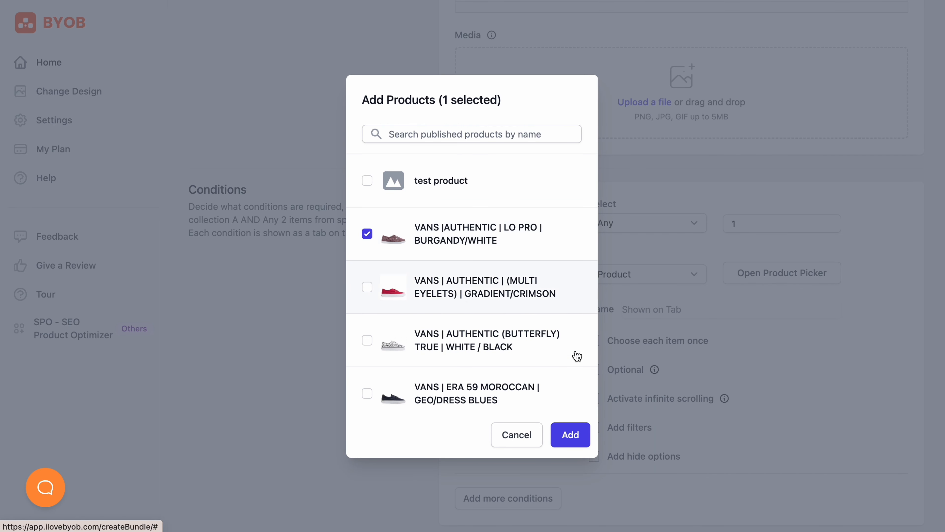
pyautogui.click(570, 434)
pyautogui.scroll(-1, 801, 296)
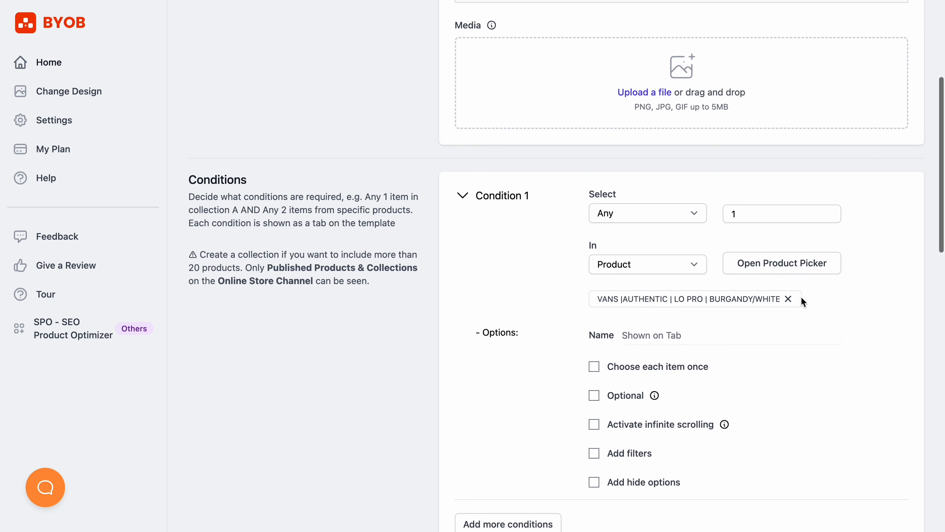
pyautogui.scroll(-3, 801, 301)
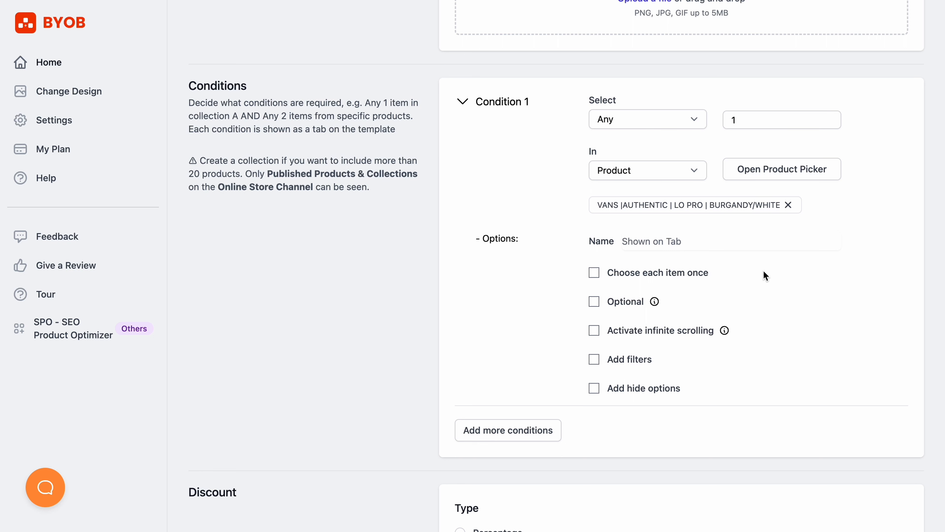
# Compare the Fixed-Amount OFF, Percentage, Price and Pair with Discount Code discount types for the bundle.
pyautogui.scroll(-4, 517, 261)
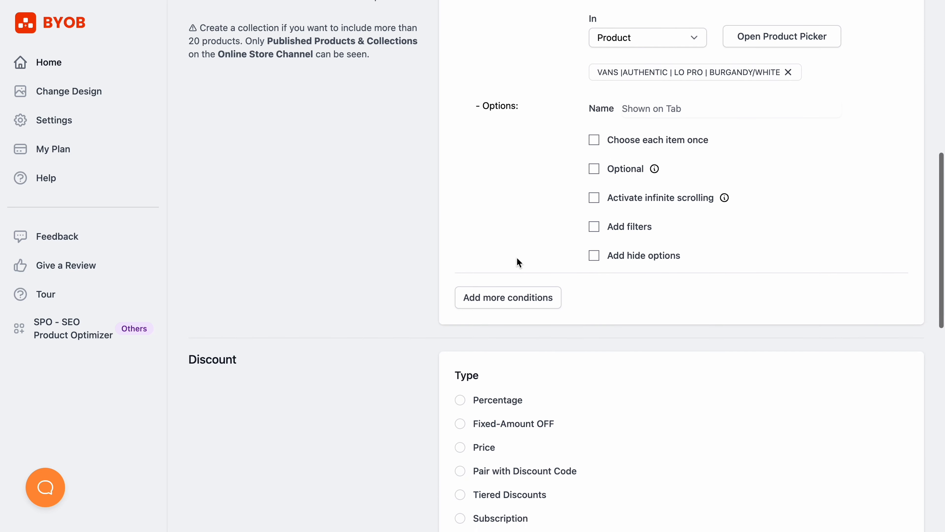
pyautogui.click(639, 107)
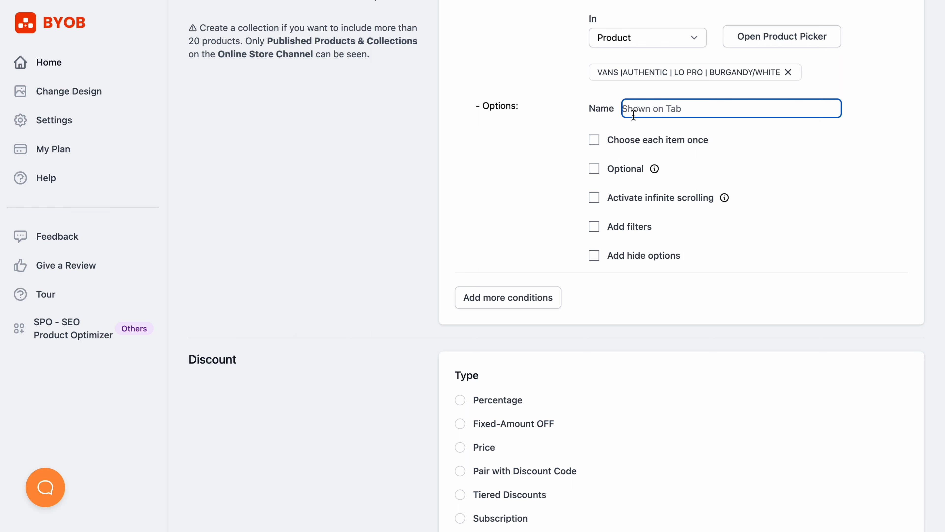
pyautogui.scroll(-5, 536, 213)
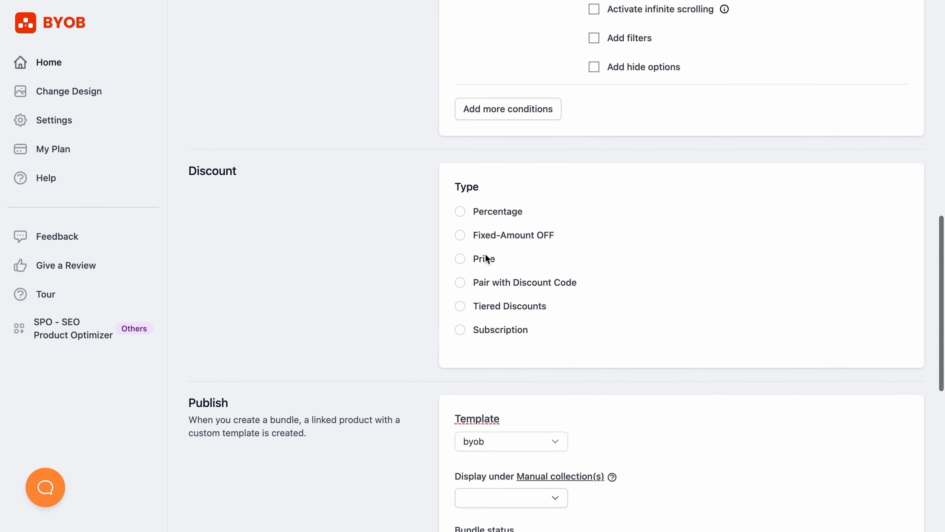
pyautogui.click(460, 234)
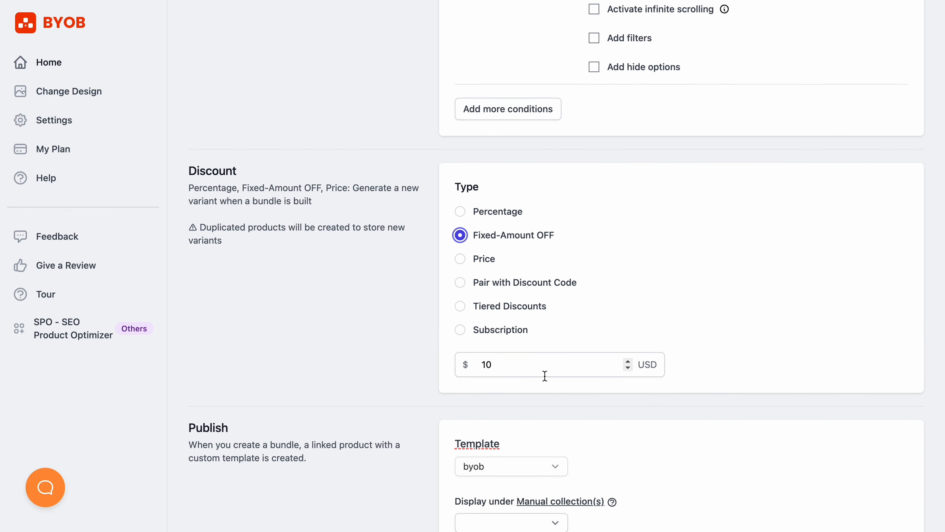
pyautogui.click(516, 370)
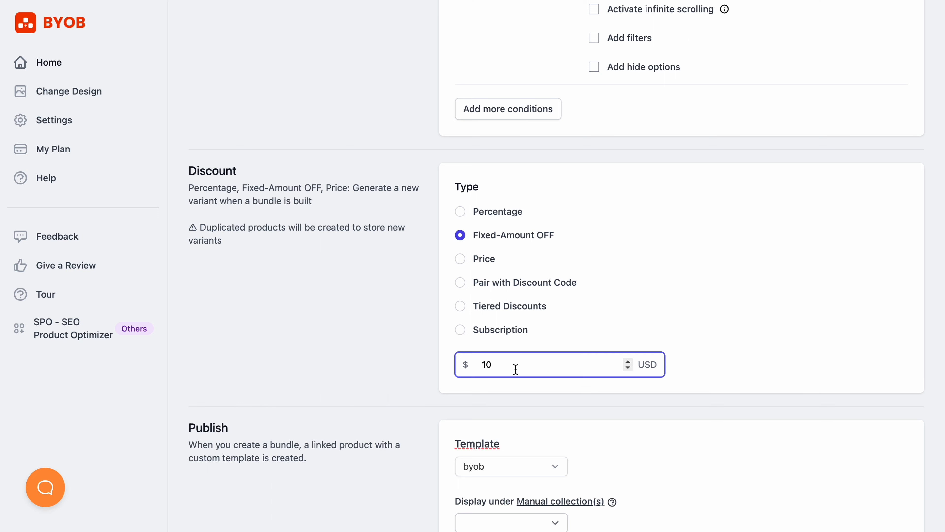
pyautogui.click(461, 212)
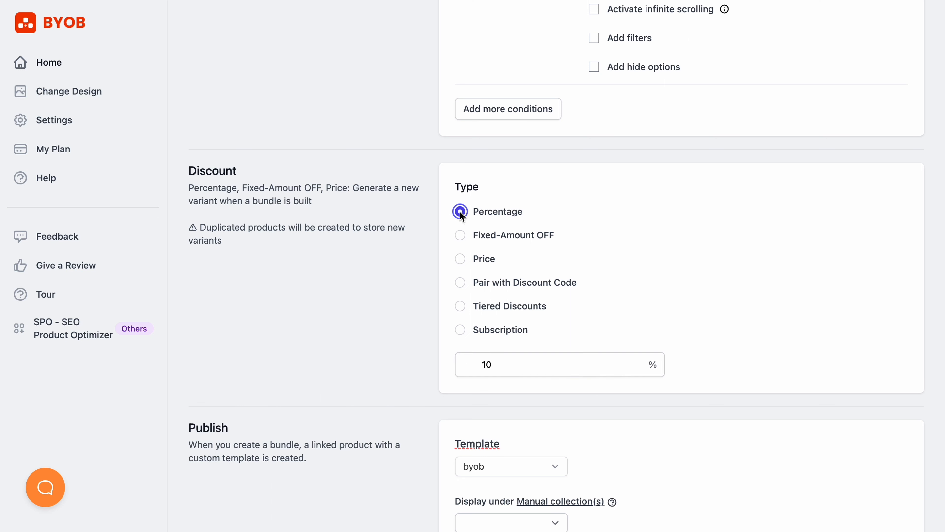
pyautogui.click(460, 259)
pyautogui.click(462, 284)
pyautogui.scroll(-1, 464, 285)
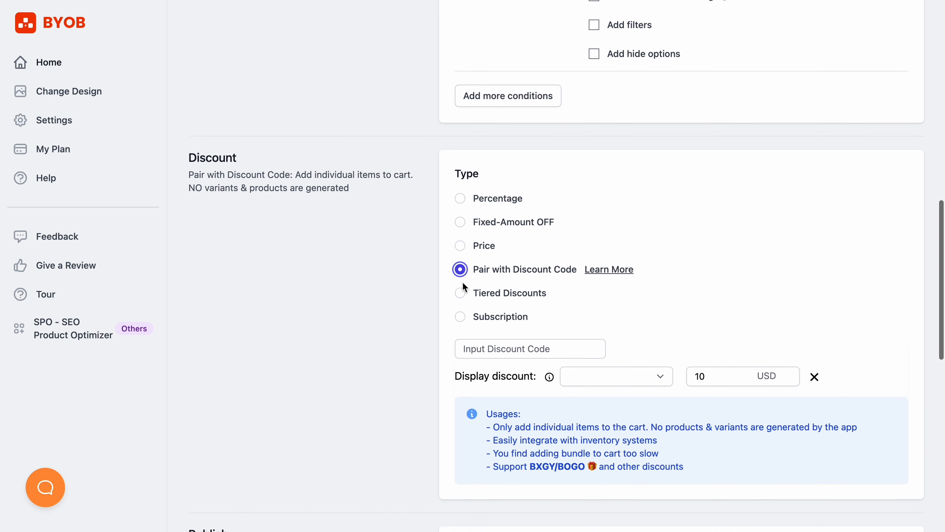
# Switch the discount to Tiered Discounts based on Price, and add a first tier of any 1 item for 29.99 USD.
pyautogui.click(460, 289)
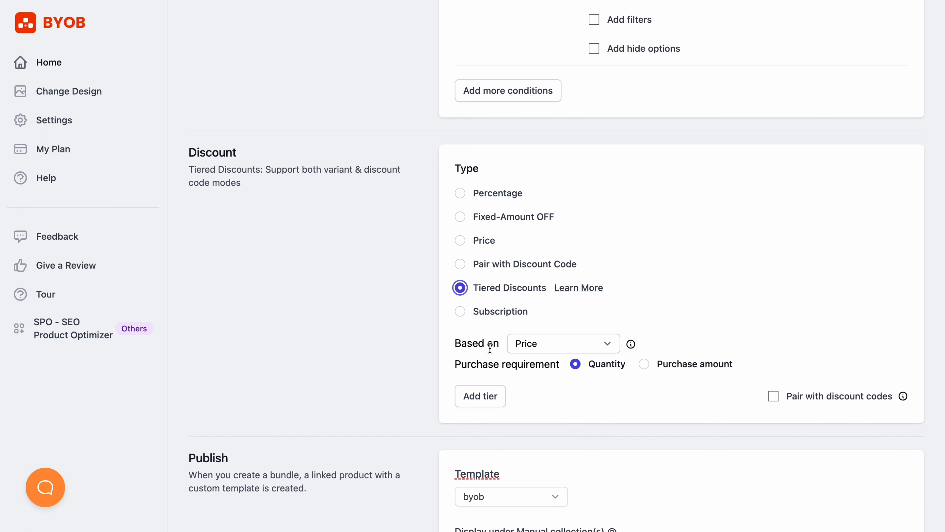
pyautogui.click(546, 342)
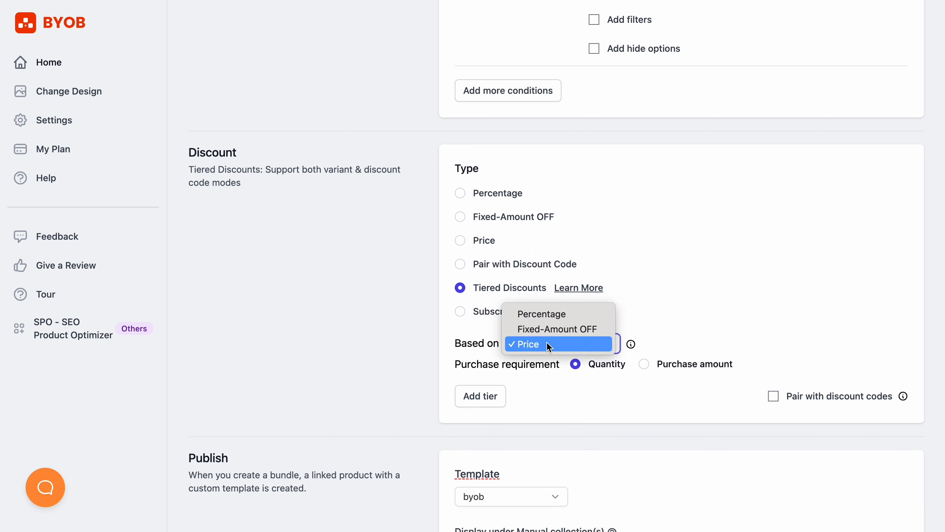
pyautogui.click(546, 348)
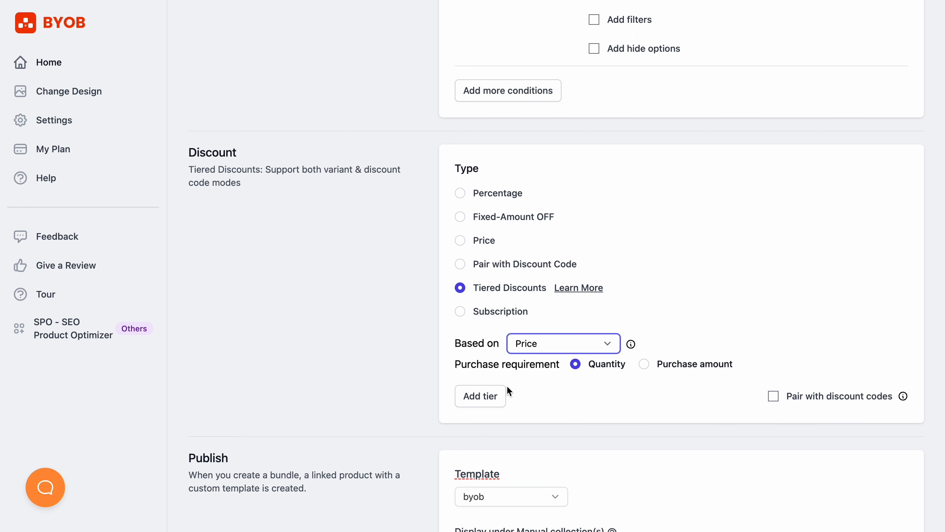
pyautogui.click(499, 393)
pyautogui.click(641, 387)
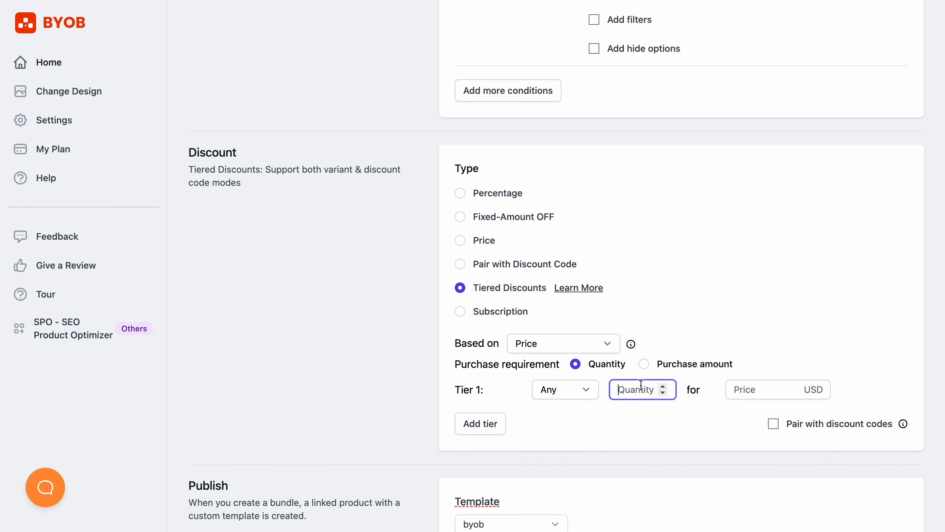
pyautogui.write('1')
pyautogui.click(756, 387)
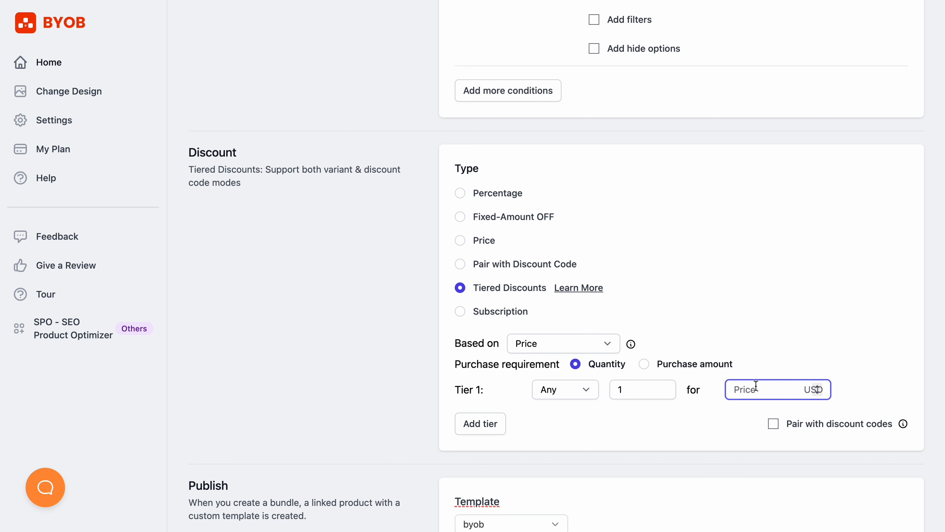
pyautogui.write('29.99')
# Add a second discount tier of at least 4 items for 19.09 USD.
pyautogui.click(480, 424)
pyautogui.click(564, 417)
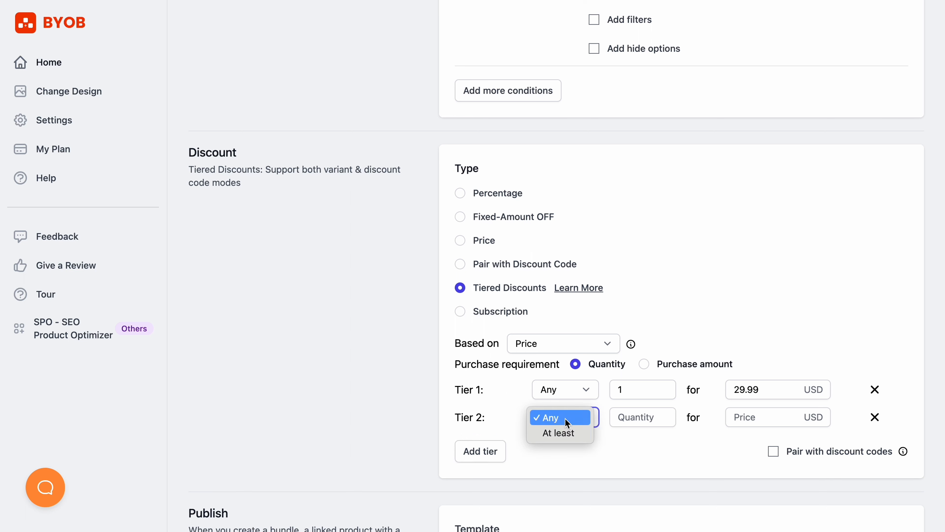
pyautogui.click(632, 424)
pyautogui.click(633, 417)
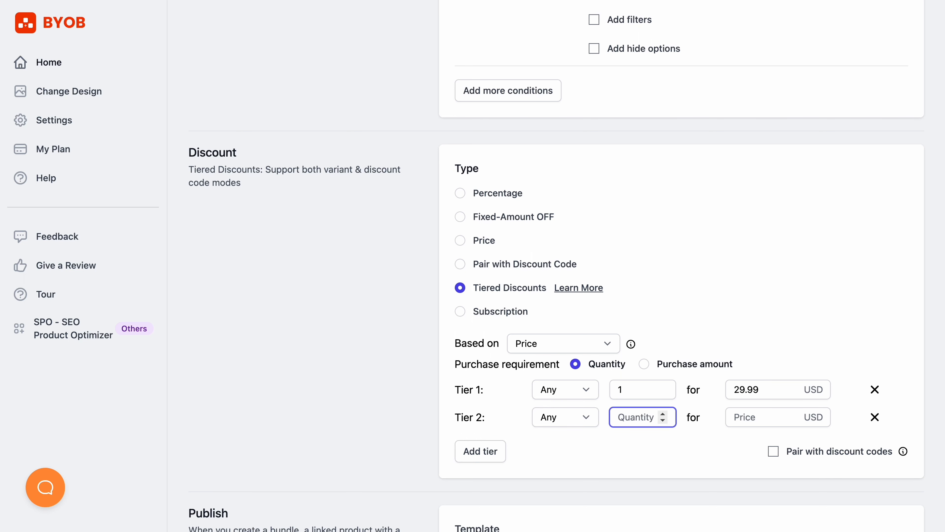
pyautogui.write('4')
pyautogui.click(573, 423)
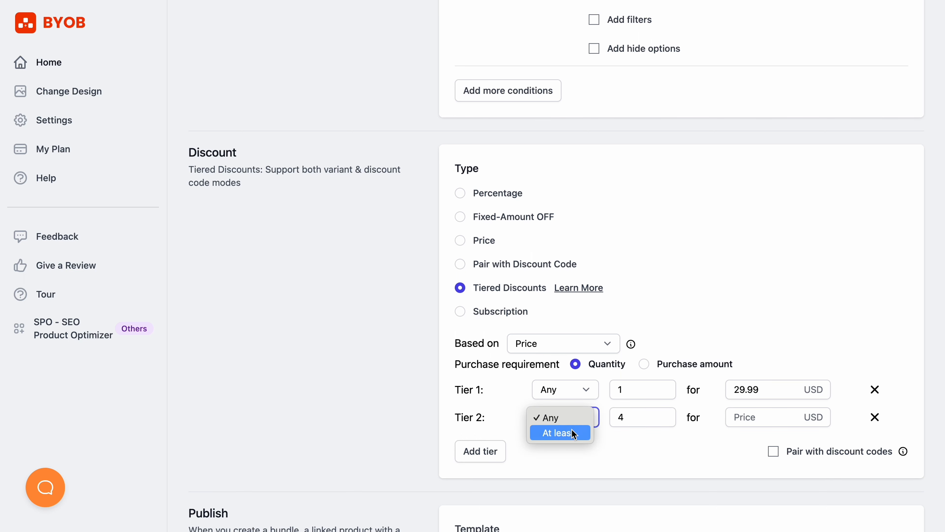
pyautogui.click(571, 433)
pyautogui.click(774, 419)
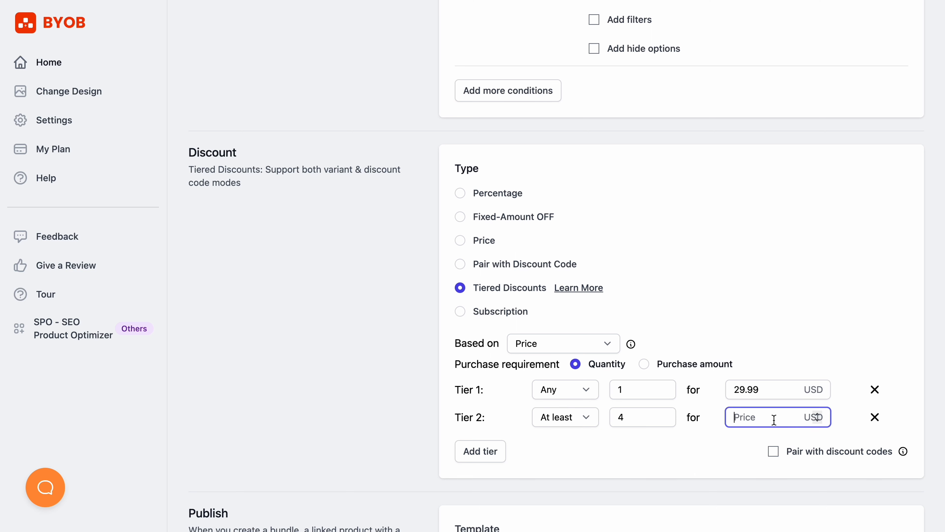
pyautogui.write('19.09')
# Remove the 29.99 USD tier from the tiered discounts.
pyautogui.scroll(-2, 637, 468)
pyautogui.click(875, 323)
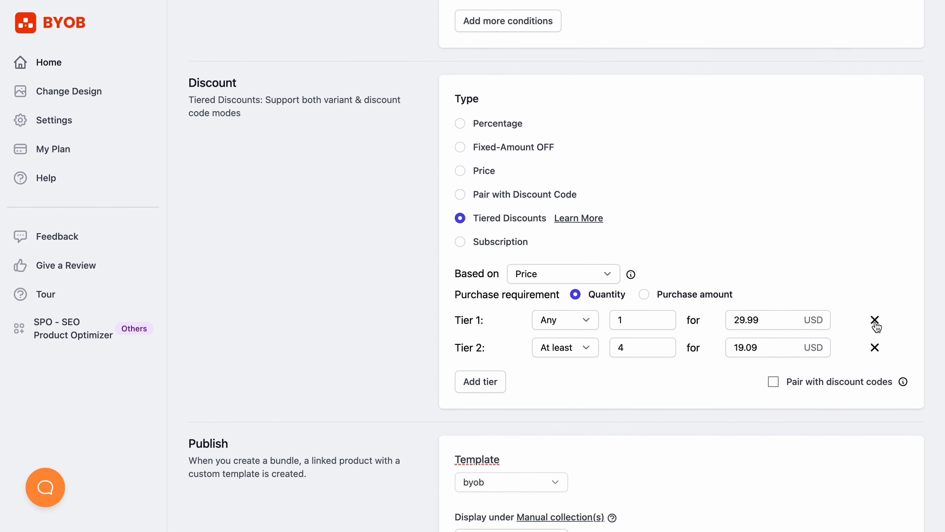
pyautogui.click(875, 324)
# Check the Subscription discount type, and set the bundle's discount type to Percentage with 10%.
pyautogui.click(460, 242)
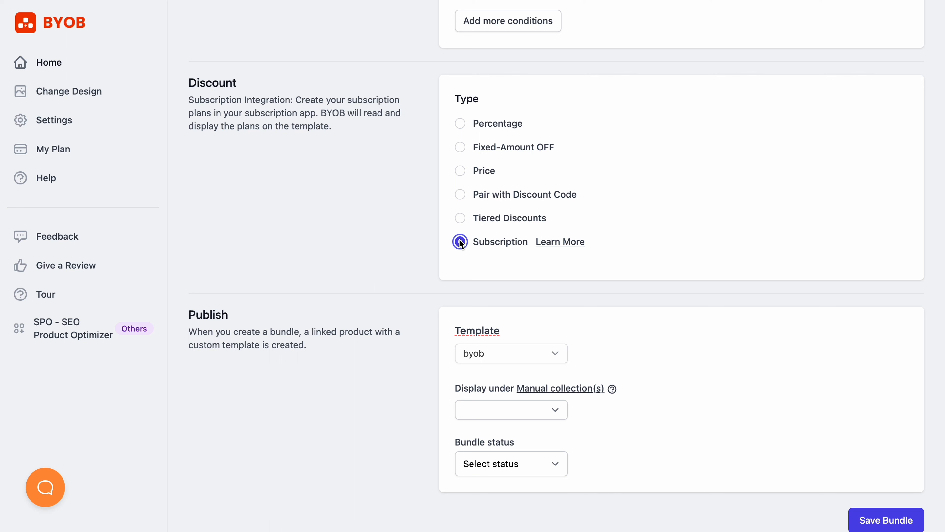
pyautogui.click(460, 218)
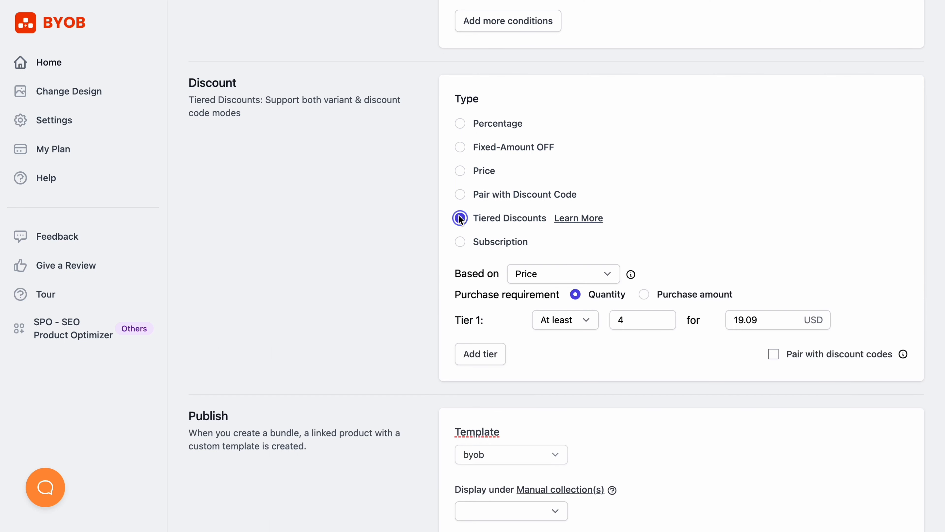
pyautogui.click(460, 124)
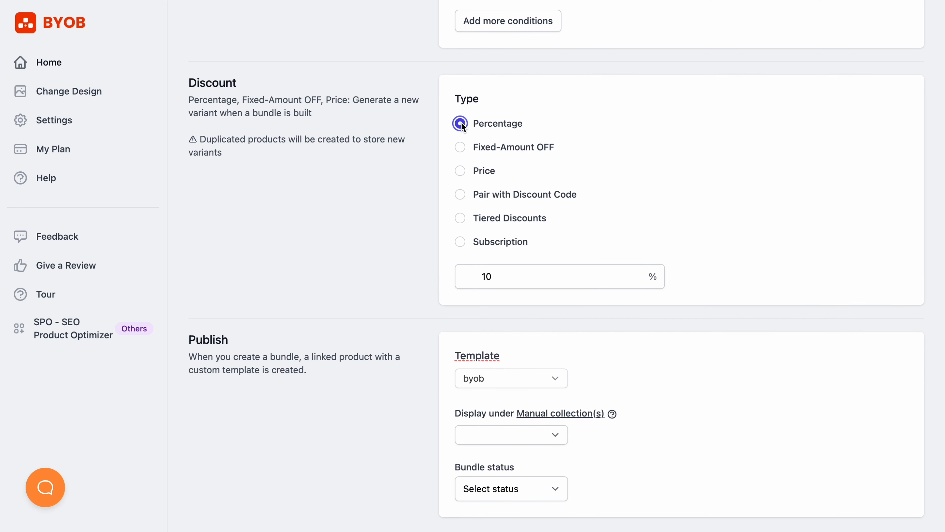
# Check the manual collections available for displaying the bundle without choosing one, and set the bundle status to Active.
pyautogui.scroll(-4, 558, 360)
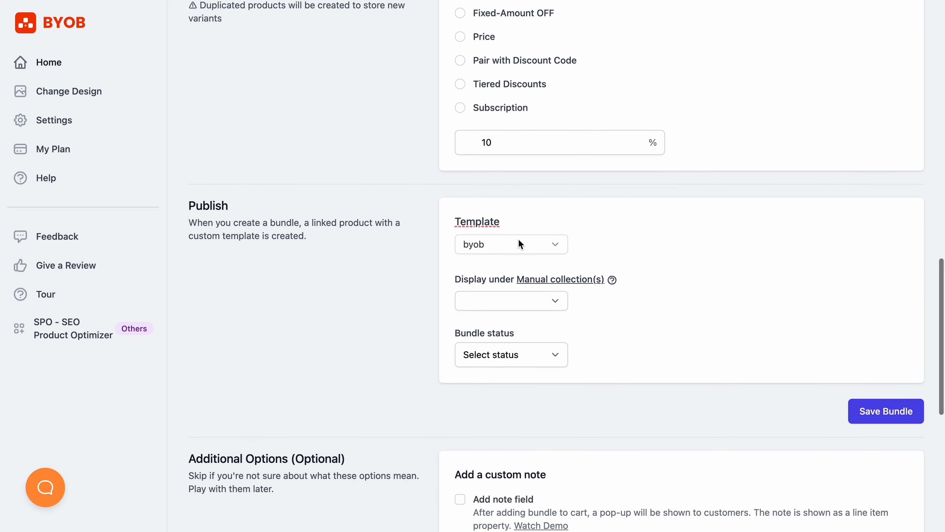
pyautogui.scroll(-2, 539, 248)
pyautogui.click(538, 242)
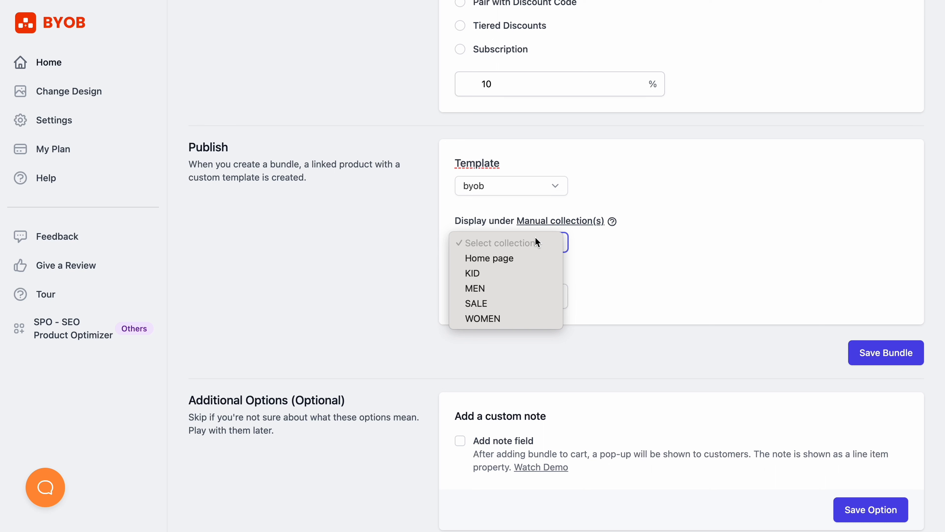
pyautogui.click(671, 240)
pyautogui.click(512, 300)
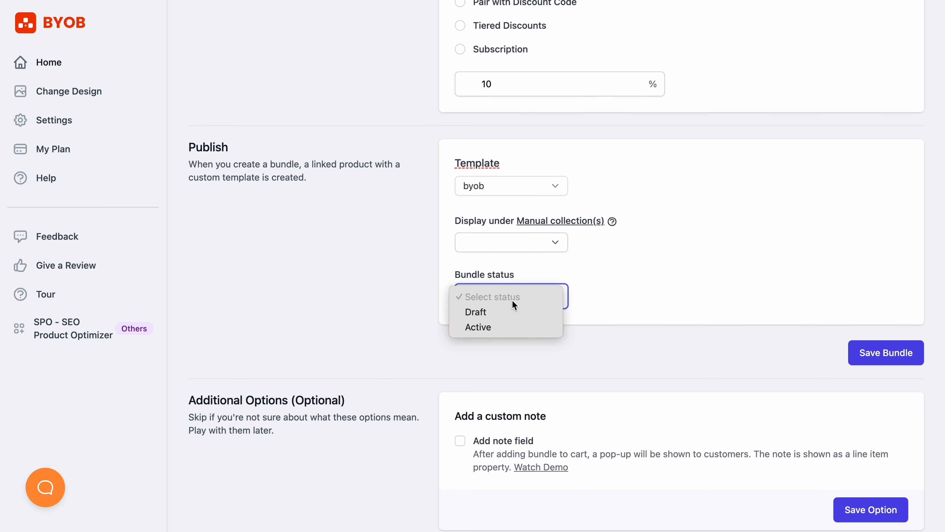
pyautogui.click(501, 329)
# Examine the optional settings for the custom note, base price, initial display price and shipping.
pyautogui.scroll(-8, 501, 332)
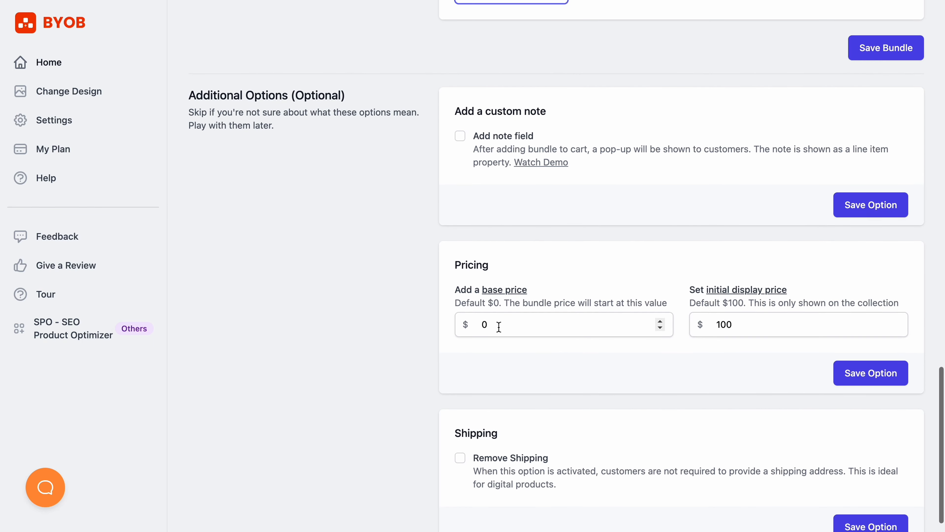
pyautogui.click(500, 325)
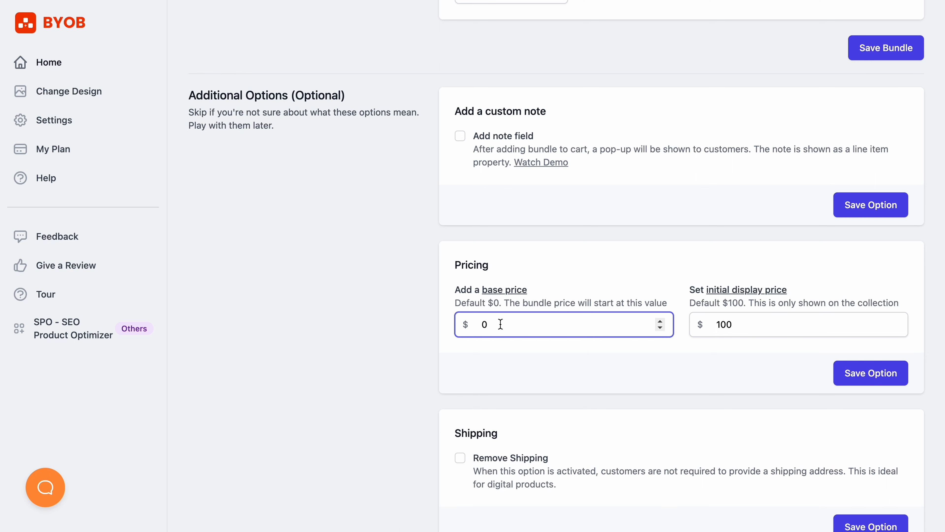
pyautogui.moveTo(748, 324); pyautogui.dragTo(709, 323)
pyautogui.click(699, 375)
pyautogui.scroll(-1, 699, 375)
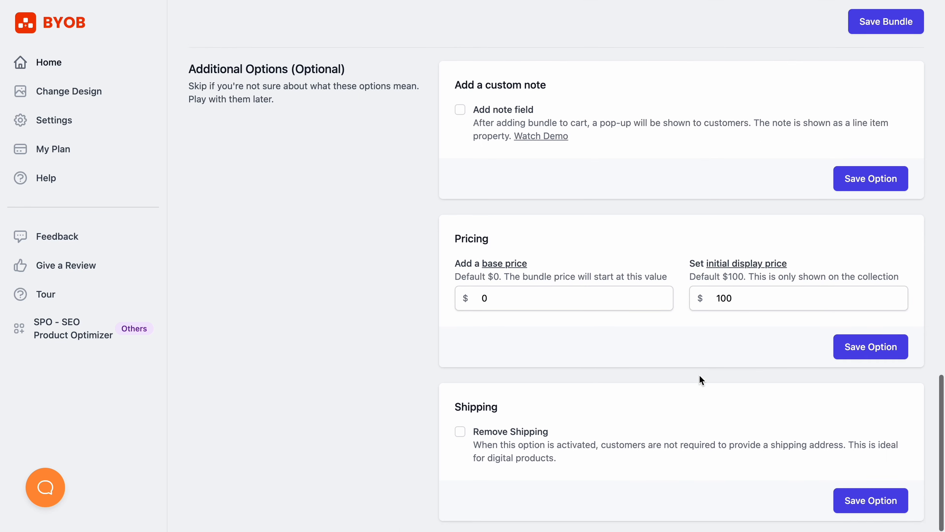
pyautogui.scroll(5, 699, 374)
pyautogui.scroll(-4, 700, 375)
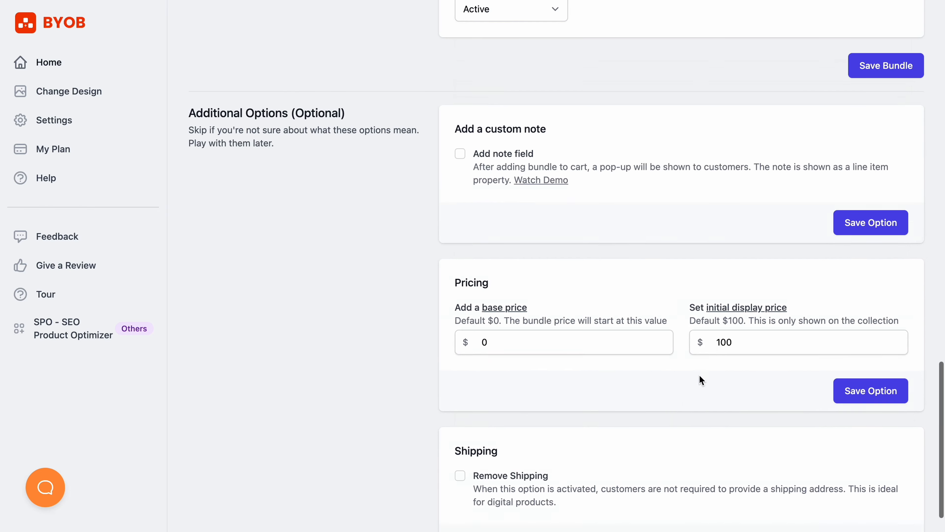
pyautogui.scroll(-2, 700, 375)
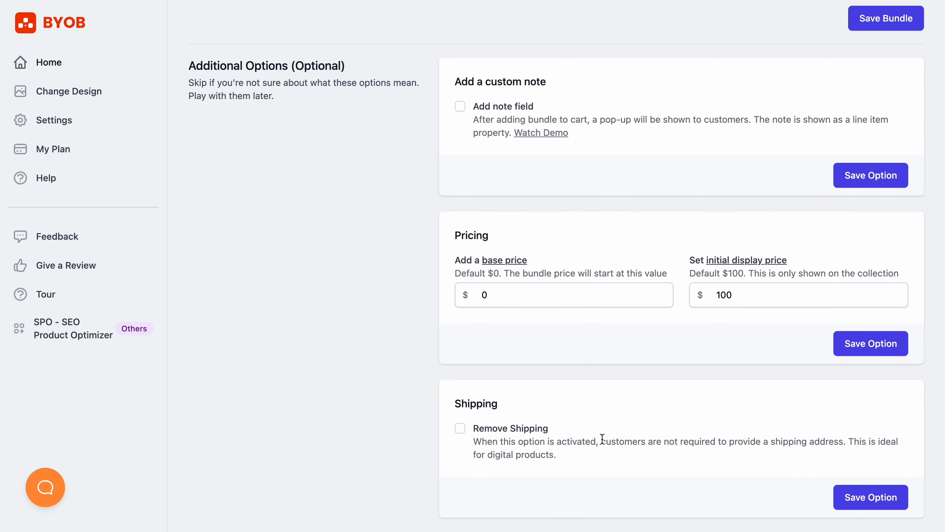
# Save the new bundle and open it for viewing.
pyautogui.scroll(10, 602, 438)
pyautogui.click(875, 241)
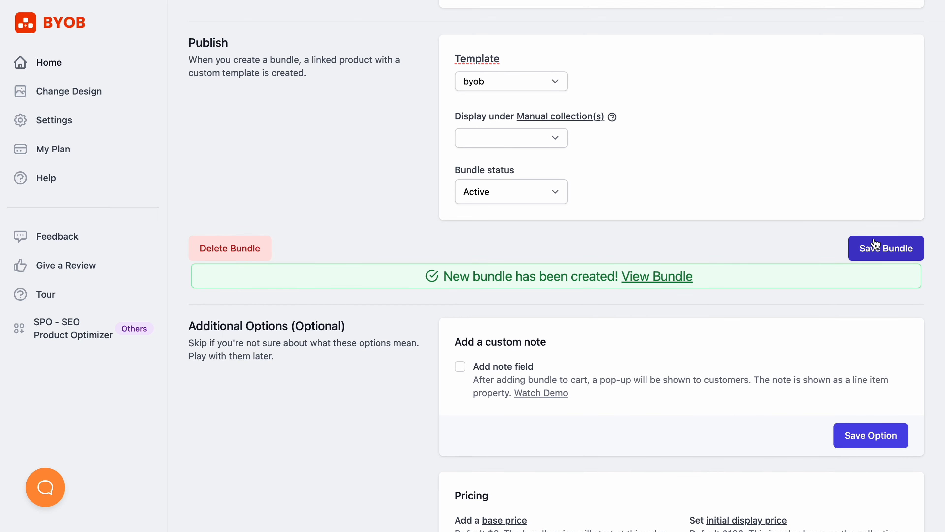
pyautogui.click(687, 276)
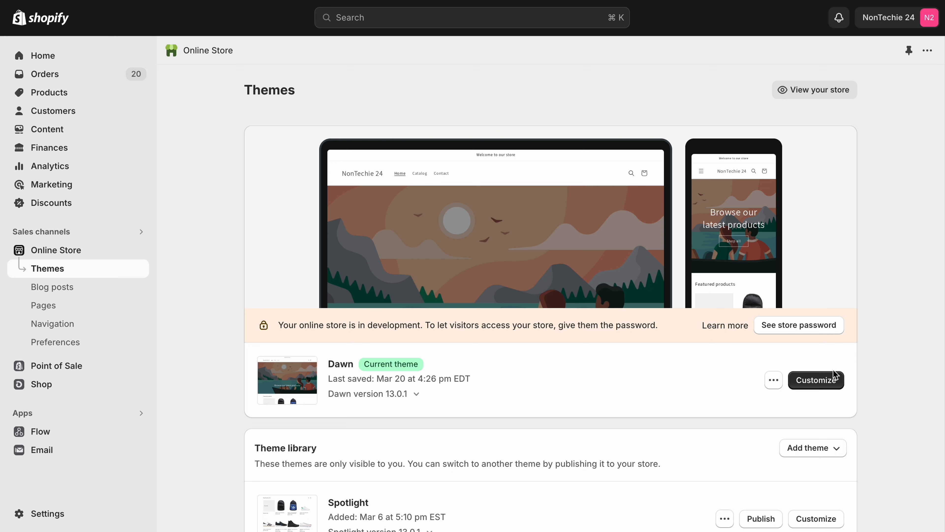
# Open the current Dawn theme in the Shopify theme editor and switch to the byob product template.
pyautogui.click(828, 384)
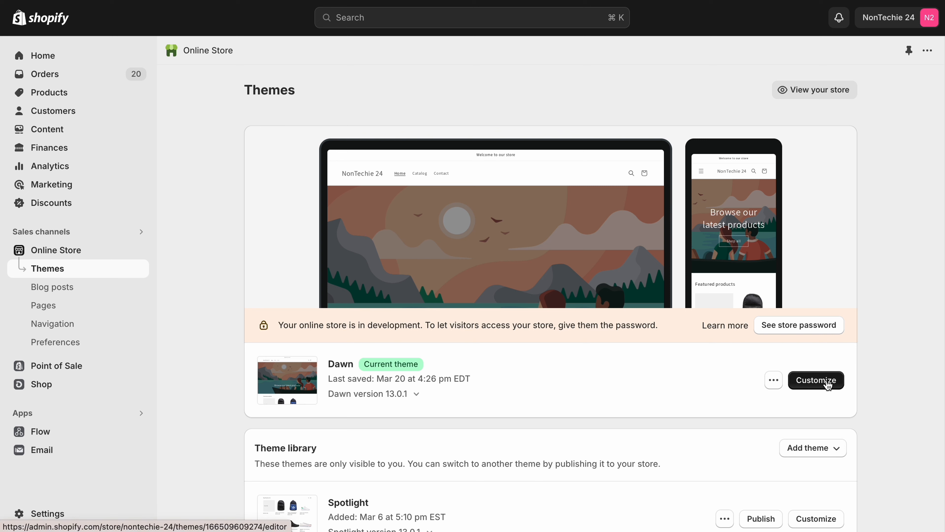
pyautogui.click(827, 383)
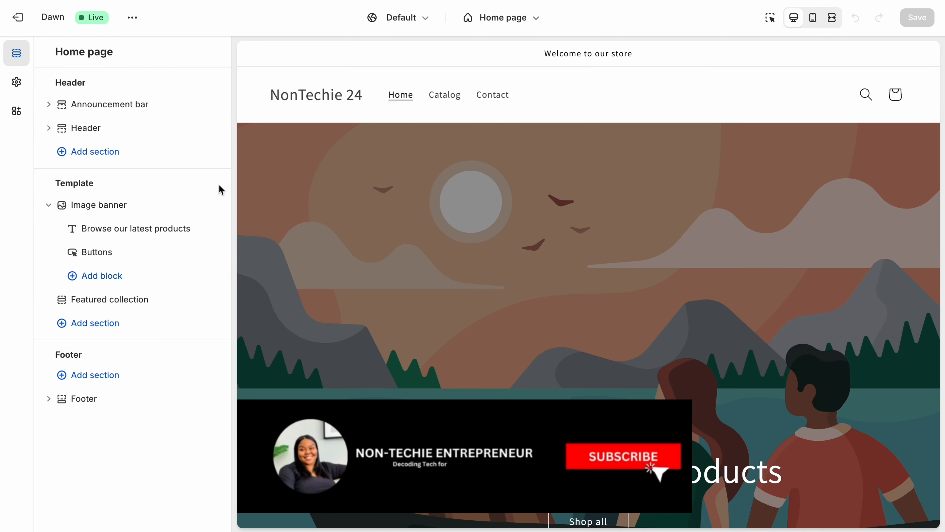
pyautogui.click(517, 18)
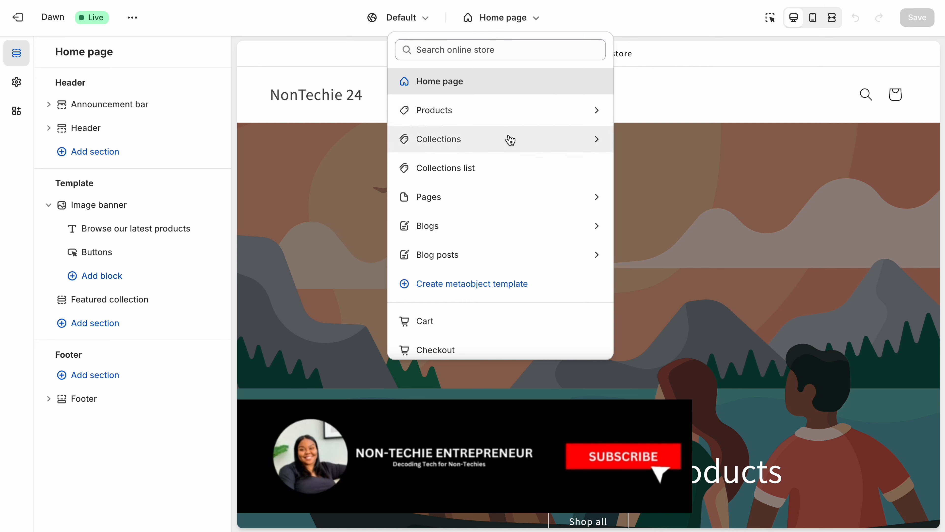
pyautogui.click(500, 119)
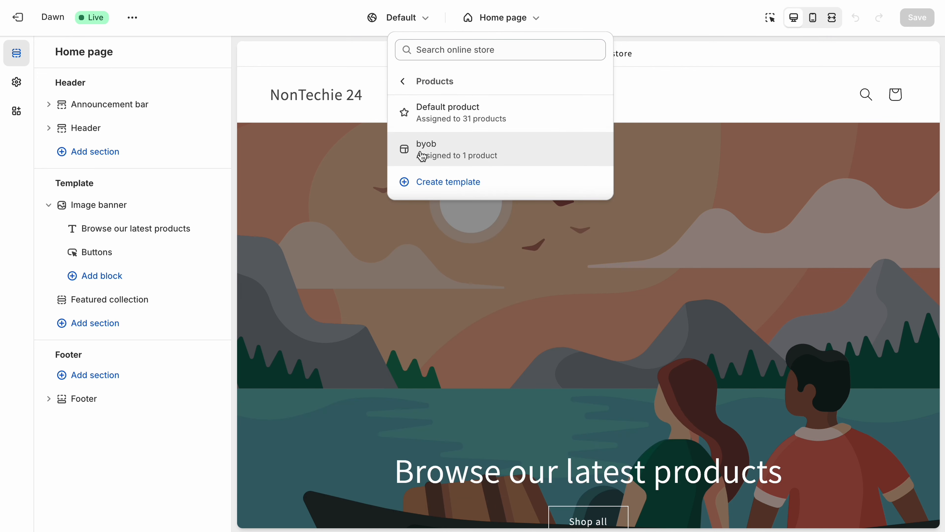
pyautogui.click(429, 154)
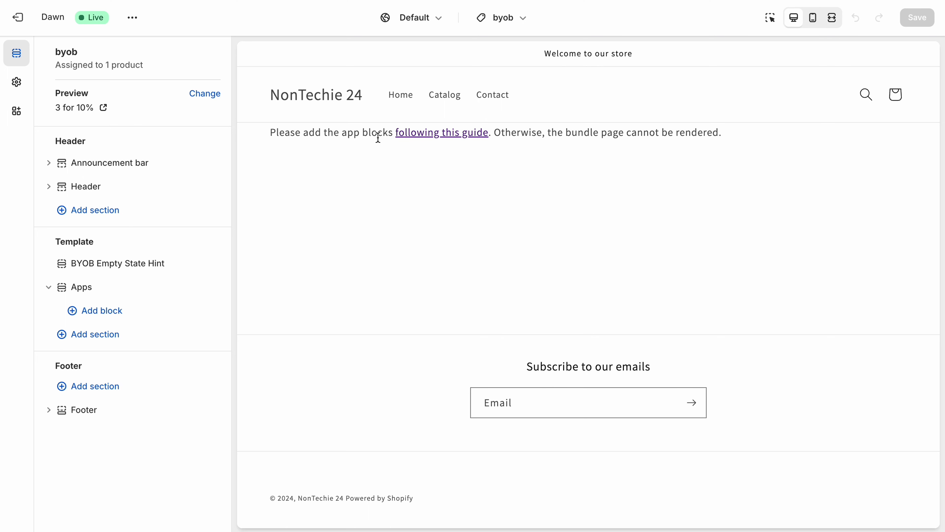
# Add the BYOB Bundle Info and BYOB Products Selection blocks to the Apps section of the byob template.
pyautogui.click(107, 315)
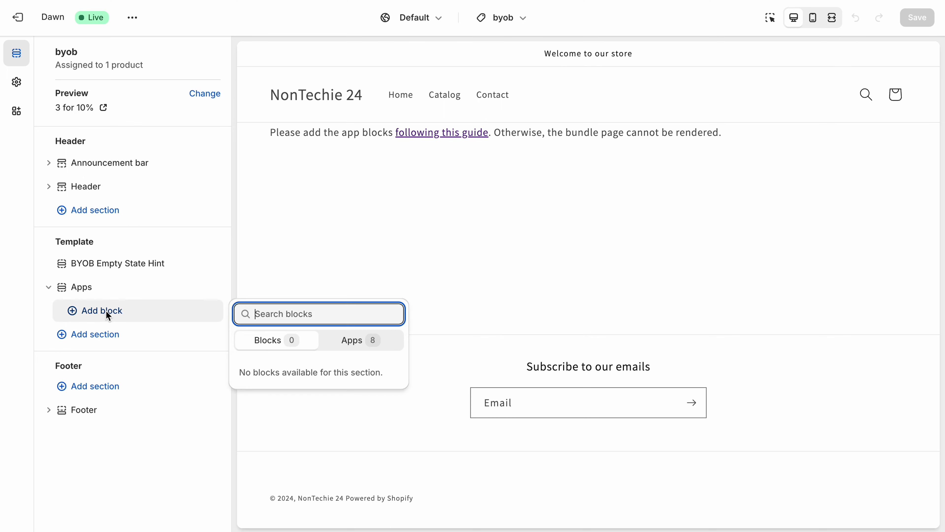
pyautogui.click(358, 342)
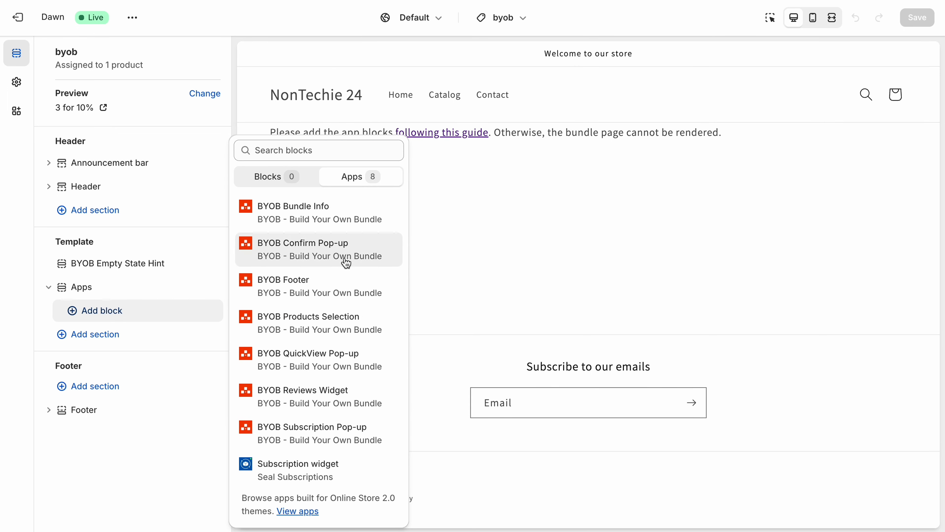
pyautogui.click(343, 224)
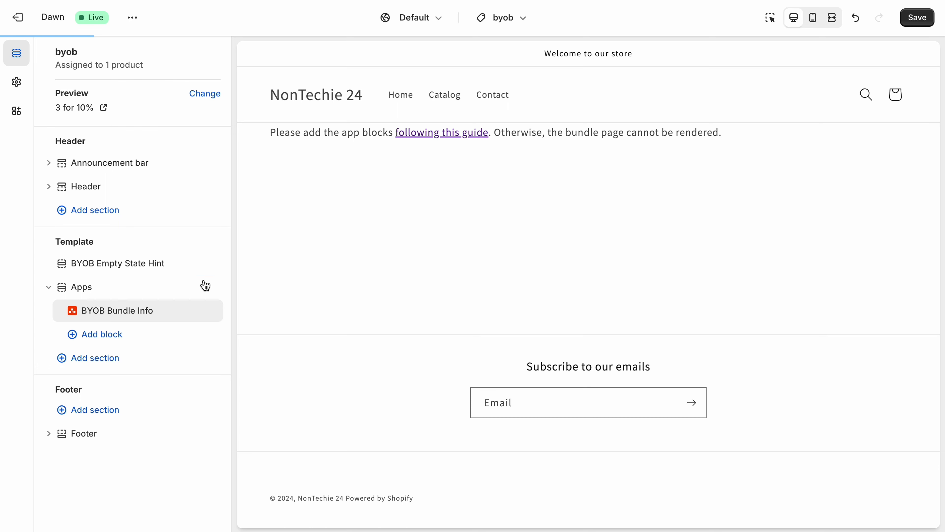
pyautogui.click(124, 341)
pyautogui.click(105, 334)
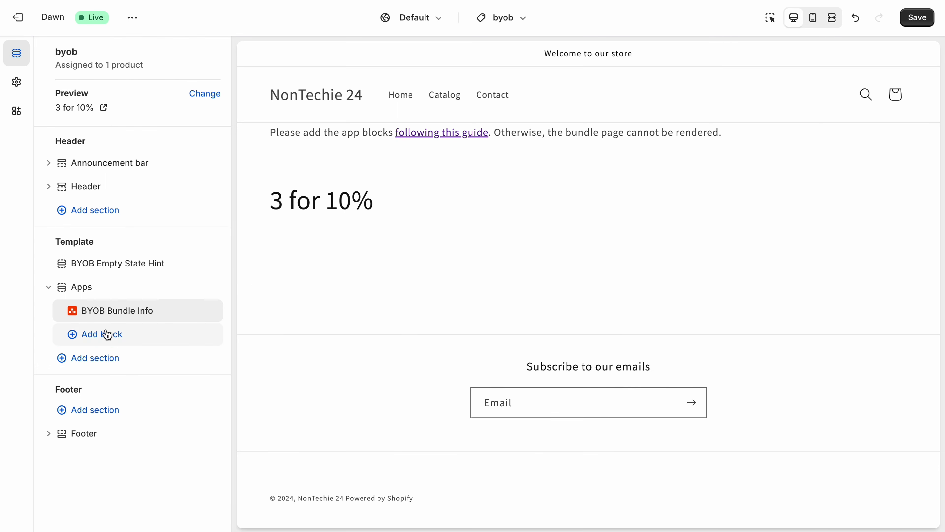
pyautogui.click(105, 333)
pyautogui.click(334, 358)
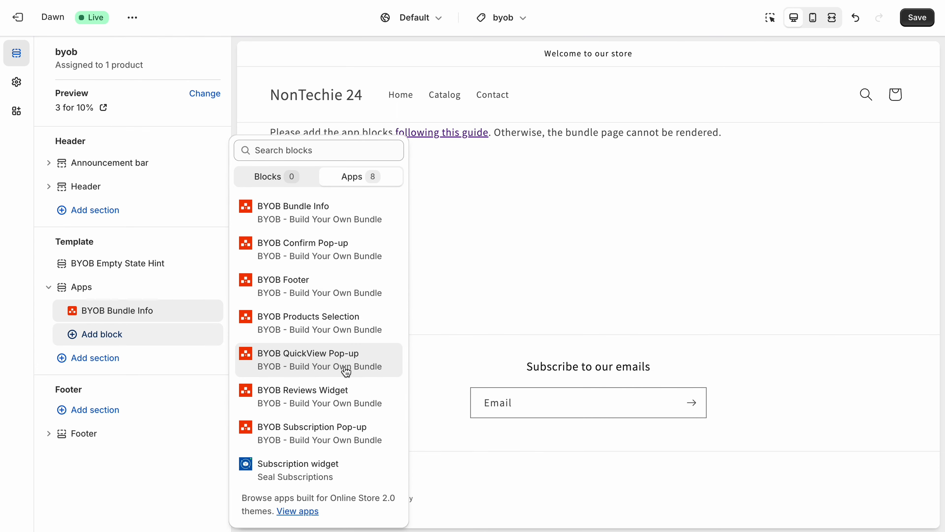
pyautogui.click(333, 323)
# Add the BYOB Footer and BYOB Confirm Pop-up blocks to the Apps section, and save the template.
pyautogui.click(114, 358)
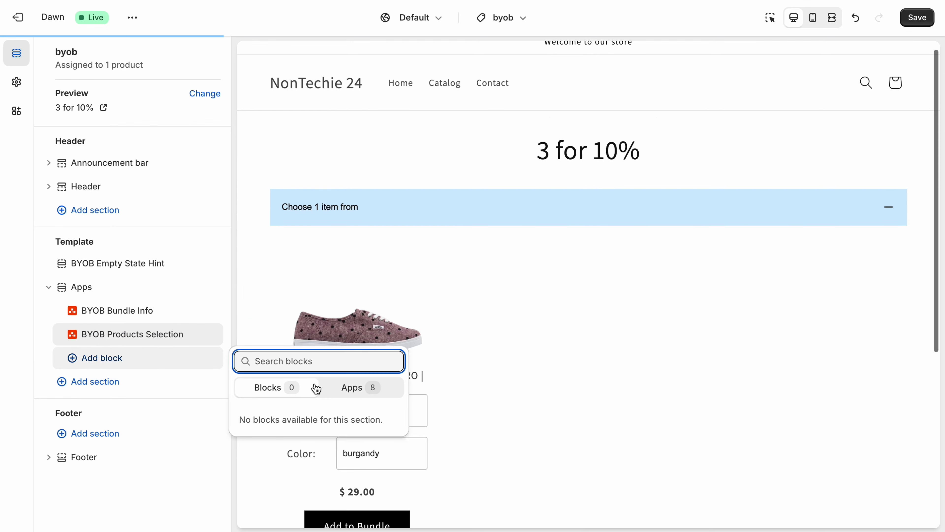
pyautogui.click(348, 387)
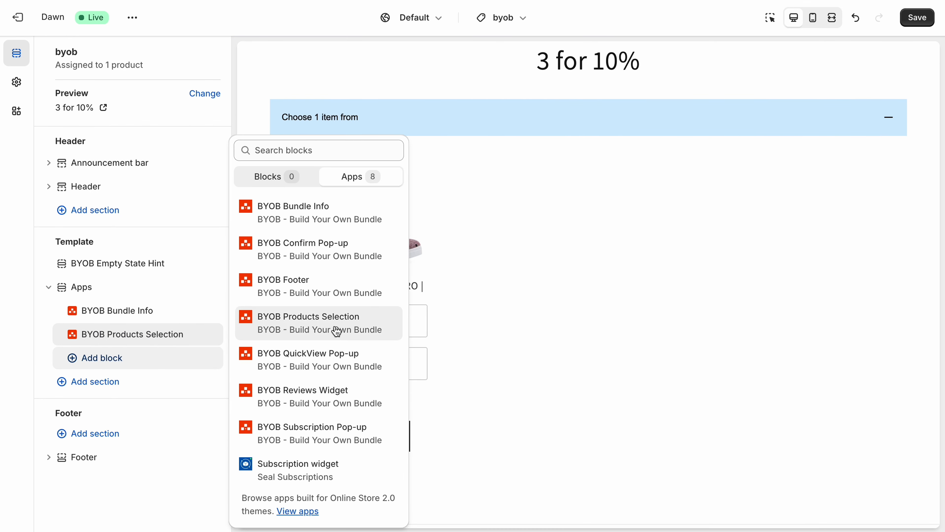
pyautogui.click(320, 287)
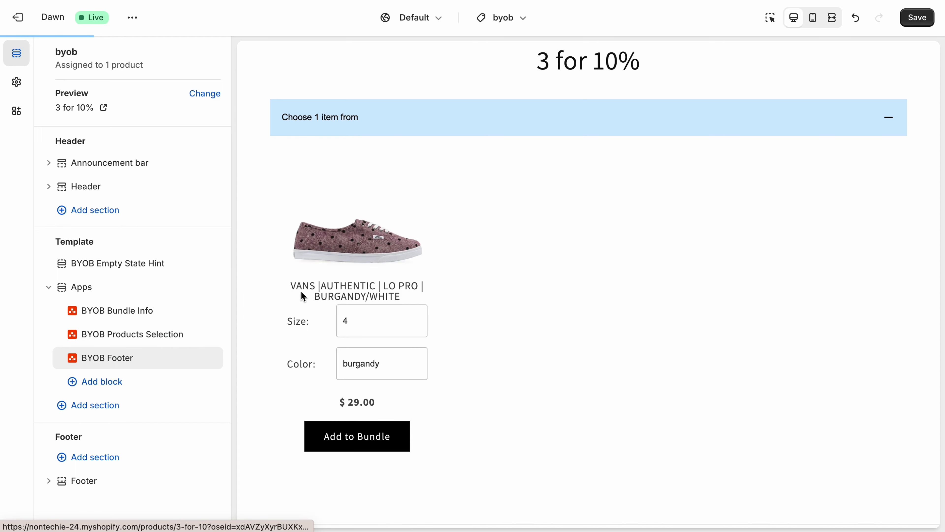
pyautogui.click(111, 384)
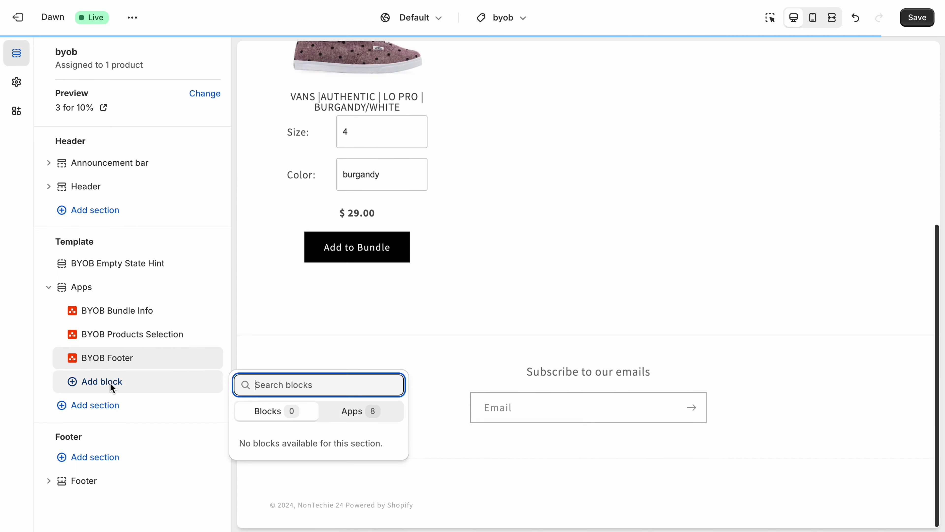
pyautogui.click(375, 411)
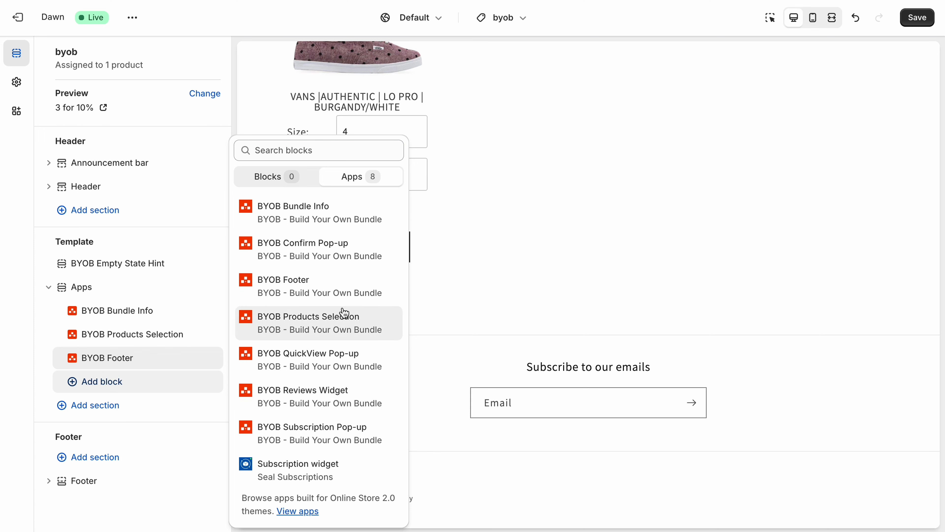
pyautogui.click(337, 260)
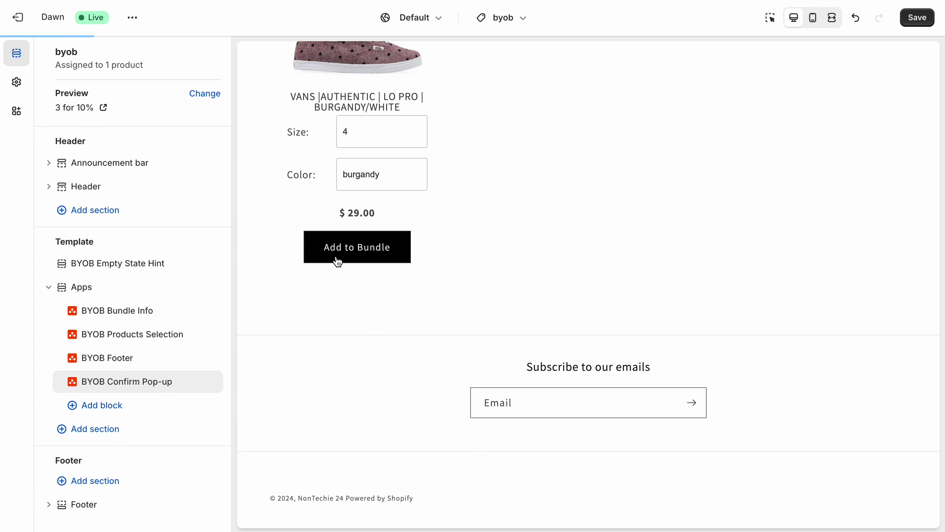
pyautogui.click(917, 18)
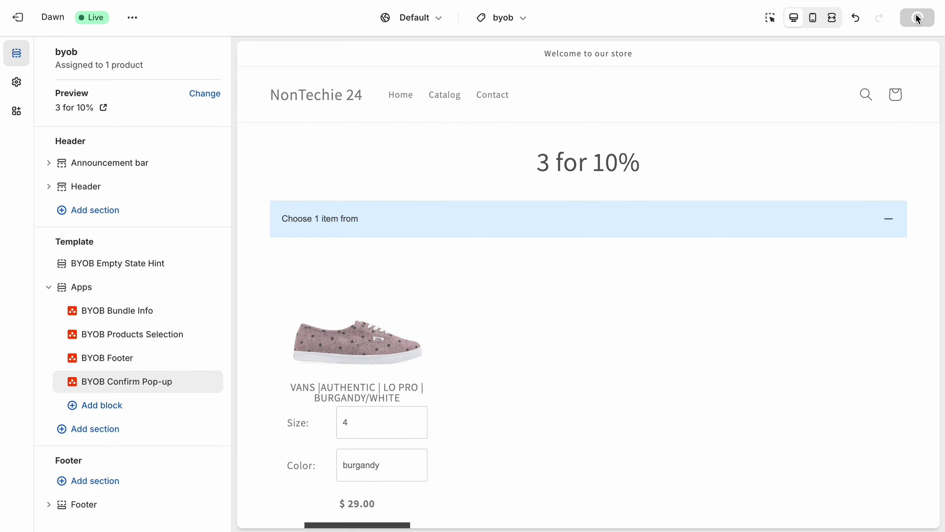
pyautogui.scroll(-8, 472, 311)
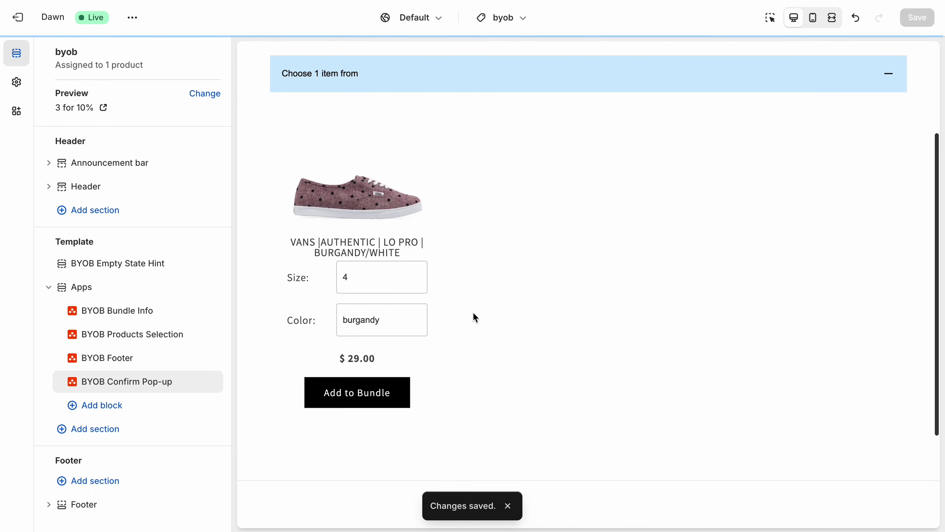
pyautogui.scroll(8, 472, 317)
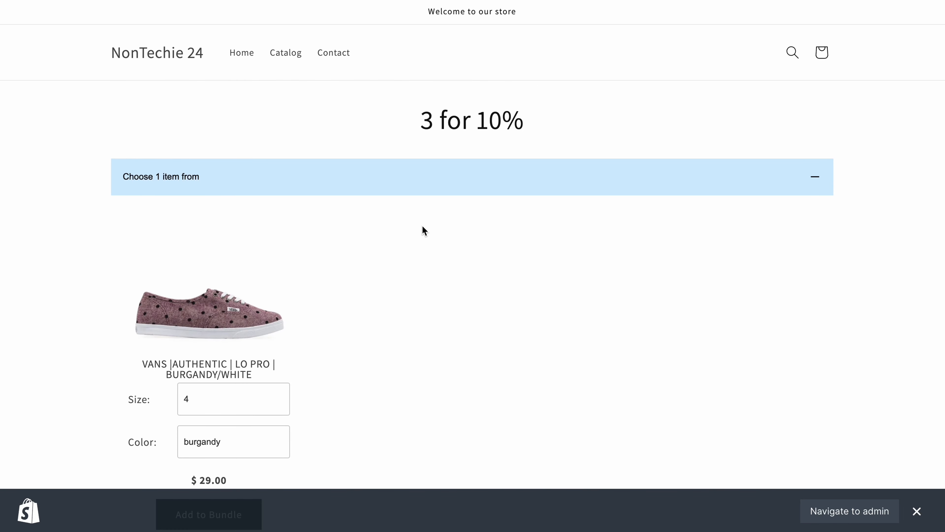
# On the 3 for 10% storefront page, choose size 10 and color burgandy for the Vans shoe and add it to the bundle.
pyautogui.scroll(-5, 422, 225)
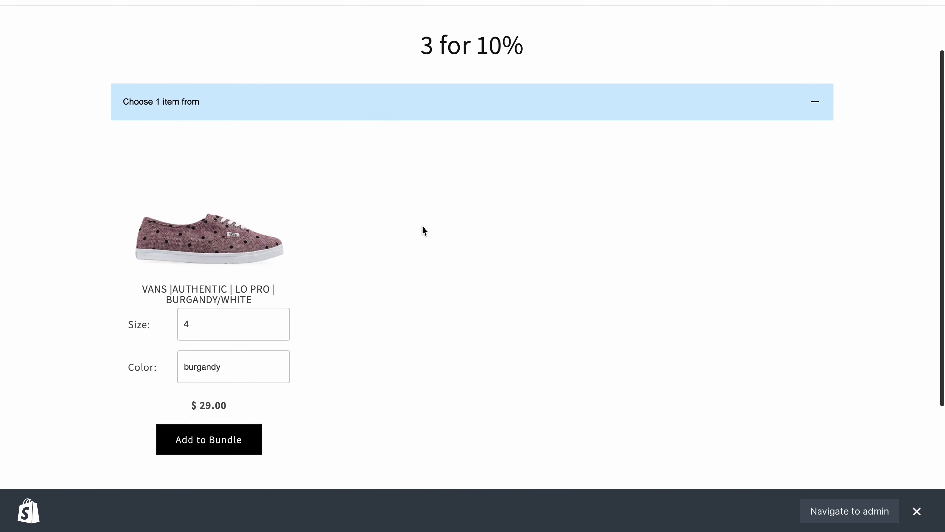
pyautogui.scroll(2, 236, 265)
pyautogui.click(233, 285)
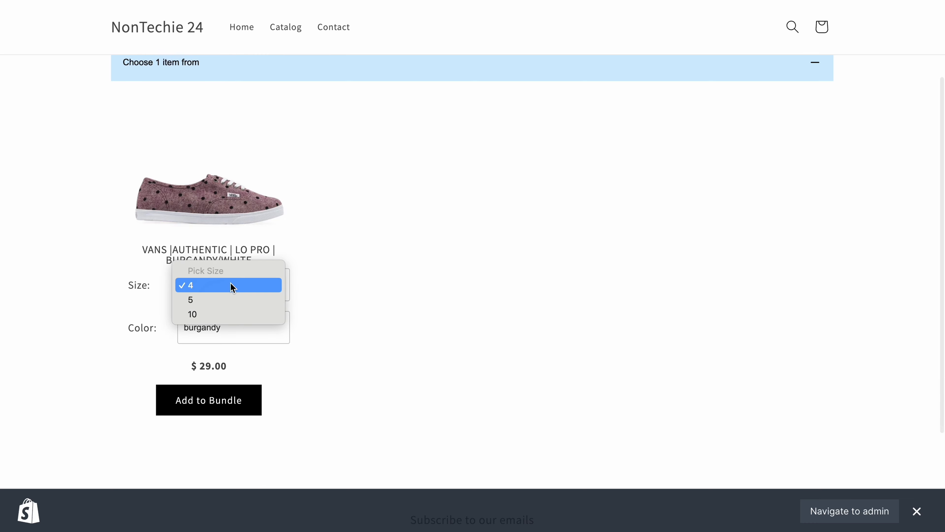
pyautogui.click(224, 316)
pyautogui.click(227, 325)
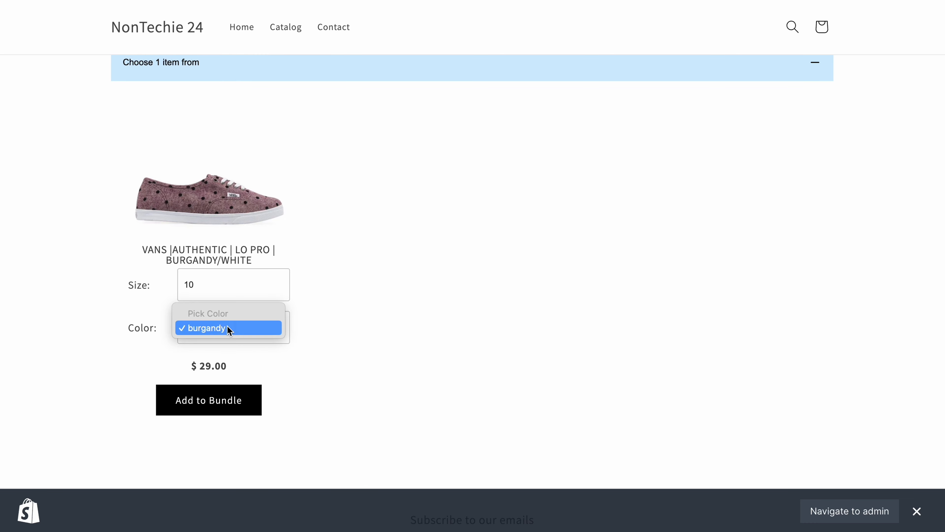
pyautogui.click(227, 325)
pyautogui.click(217, 391)
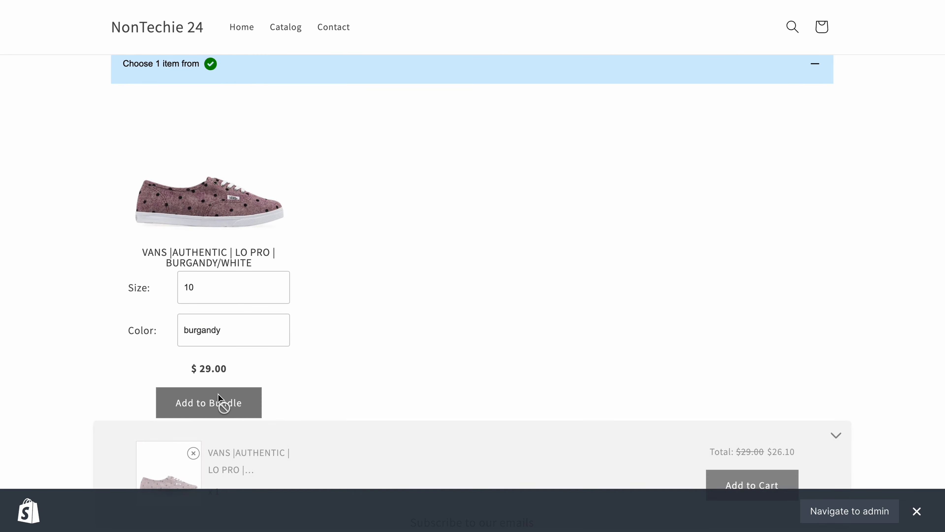
# Add the finished bundle to the cart and open the cart to check the bundle's name in the line item.
pyautogui.scroll(-3, 437, 376)
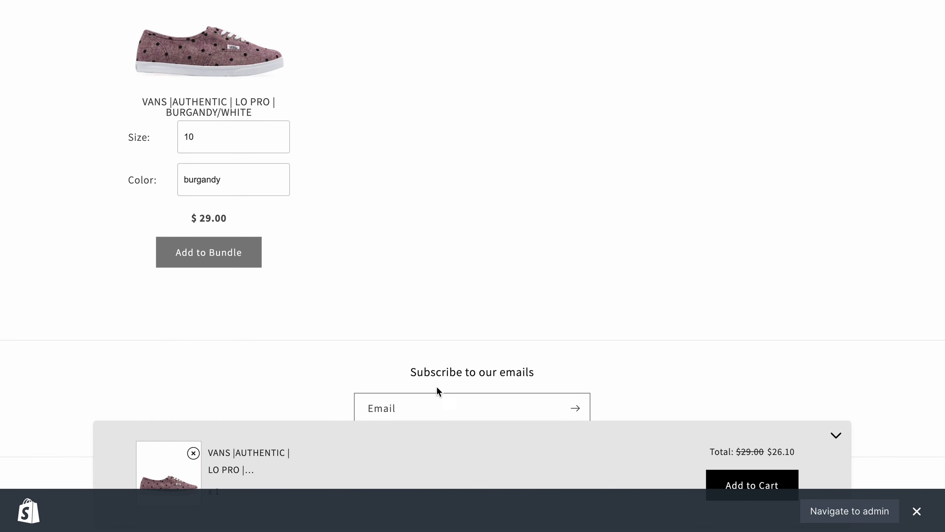
pyautogui.click(742, 482)
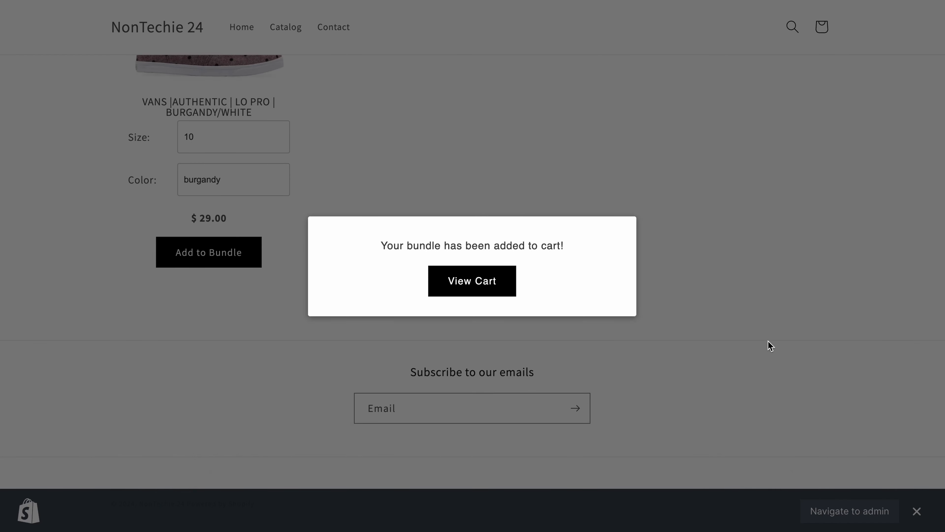
pyautogui.click(475, 284)
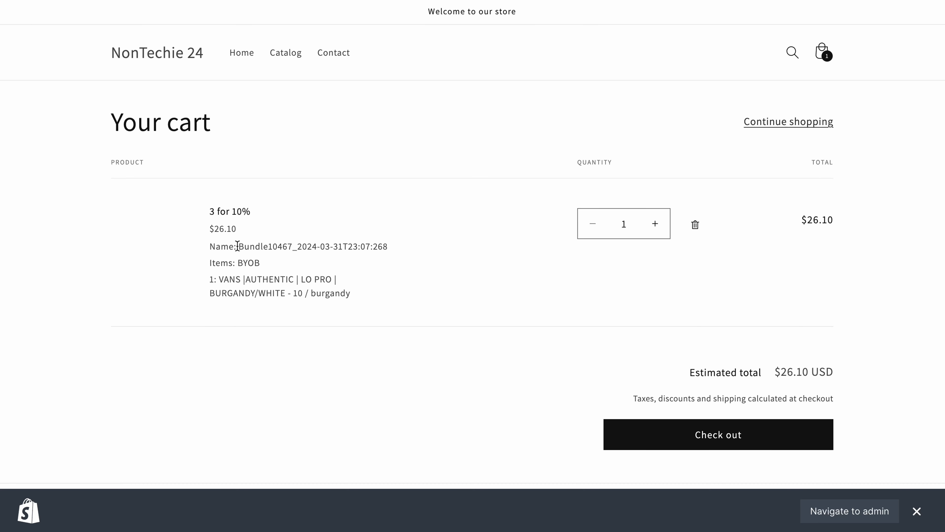
pyautogui.click(256, 245)
pyautogui.moveTo(257, 245); pyautogui.dragTo(417, 248)
pyautogui.click(420, 249)
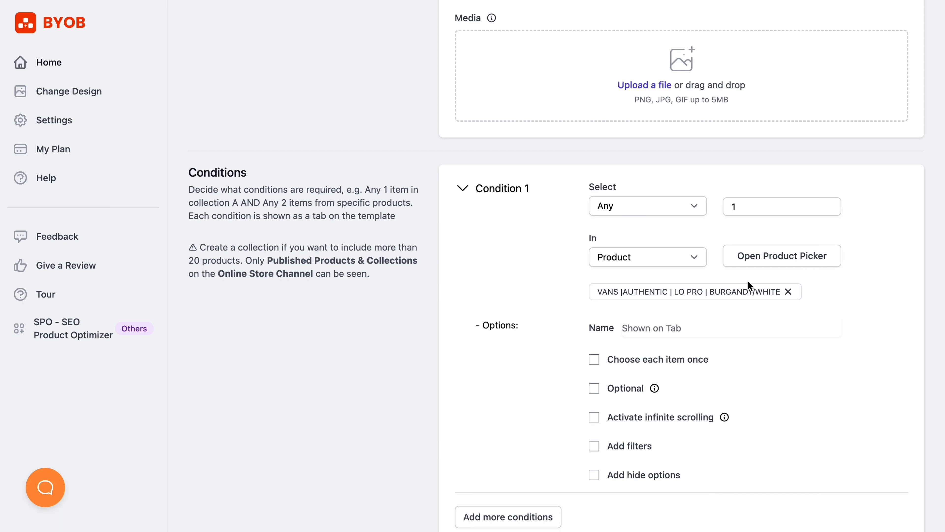
# In the bundle's settings in the BYOB app, add a second condition requiring any 1 item.
pyautogui.scroll(-2, 750, 288)
pyautogui.scroll(-1, 748, 288)
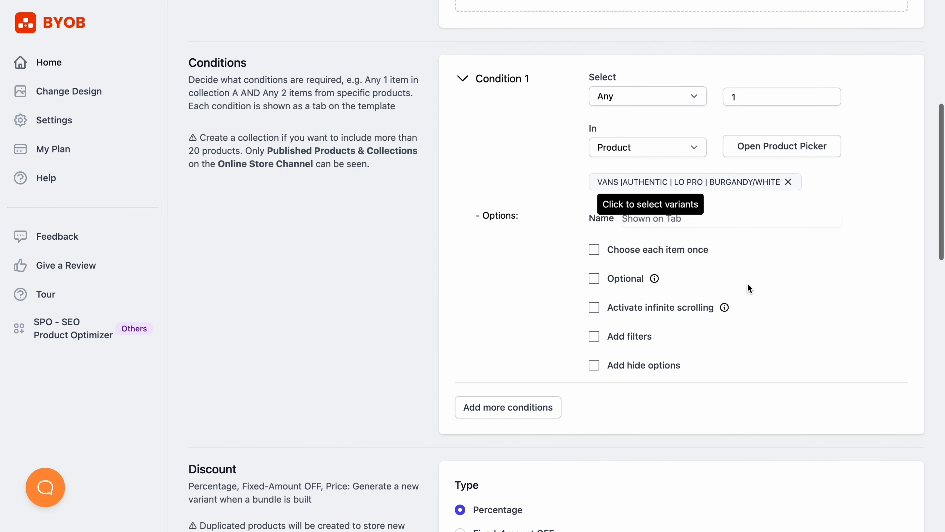
pyautogui.scroll(-1, 748, 287)
pyautogui.click(534, 341)
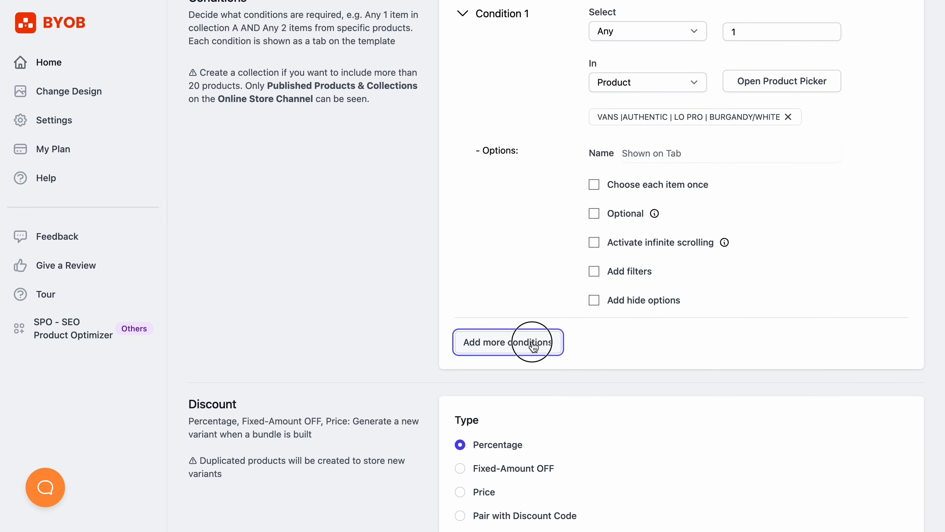
pyautogui.click(503, 307)
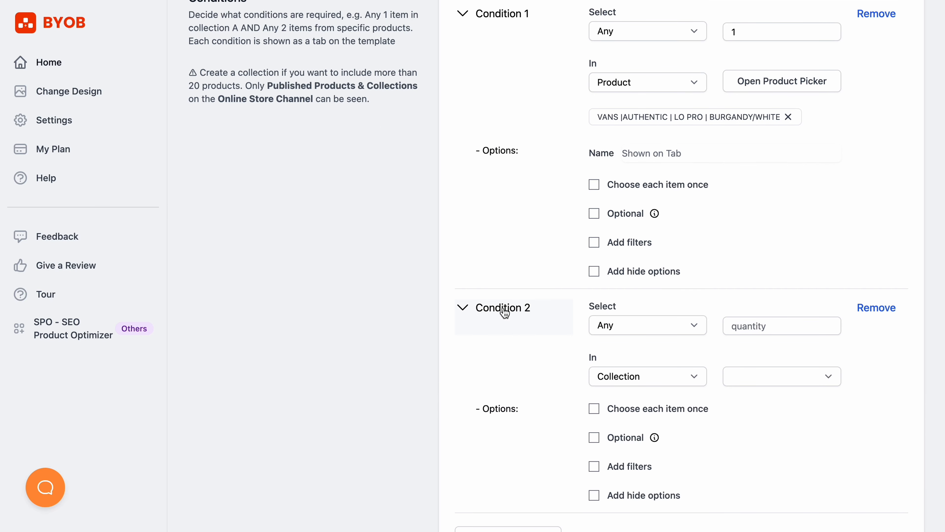
pyautogui.click(739, 327)
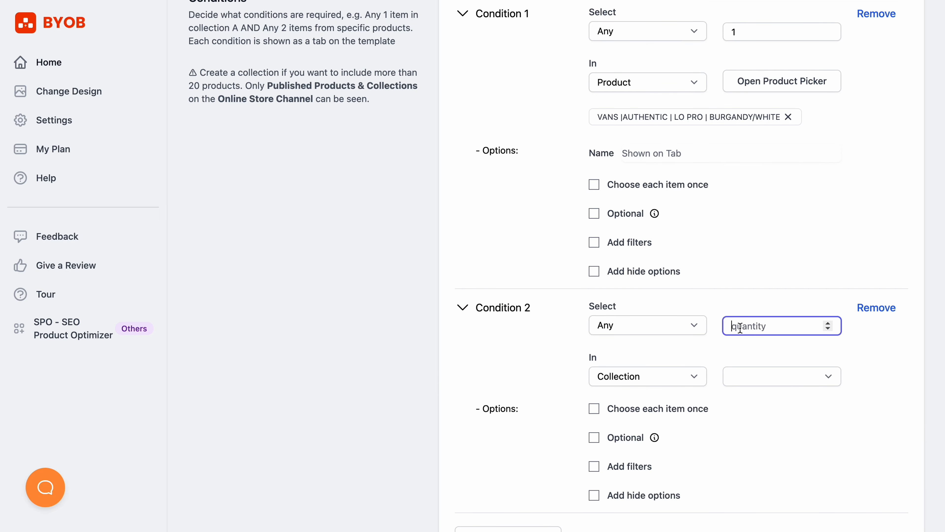
pyautogui.write('2')
# Choose the WOMEN collection as the source for Condition 2.
pyautogui.scroll(-5, 650, 330)
pyautogui.scroll(-15, 610, 393)
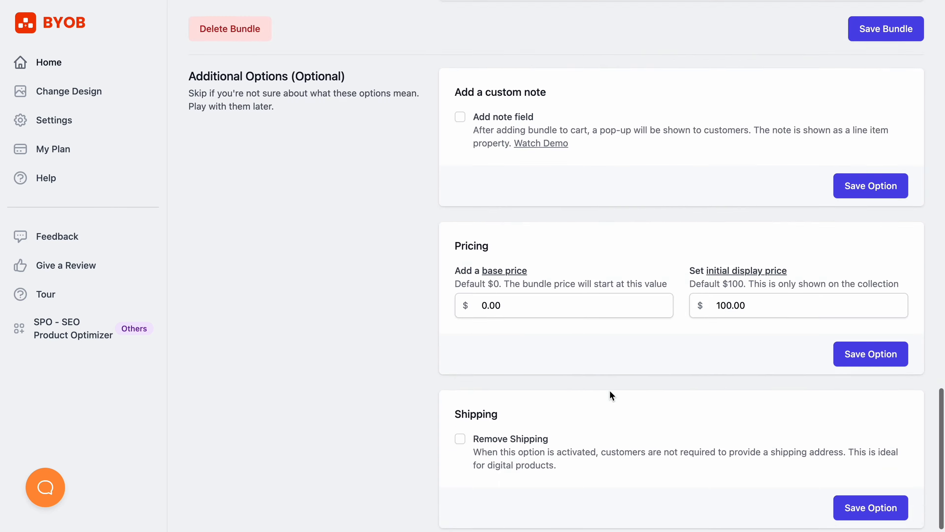
pyautogui.scroll(15, 610, 392)
pyautogui.scroll(-5, 610, 393)
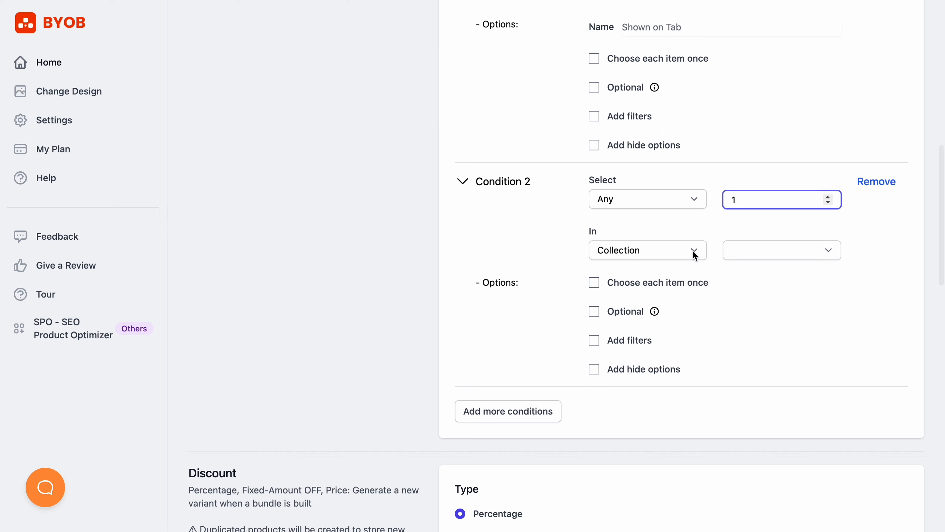
pyautogui.scroll(6, 692, 251)
pyautogui.scroll(-4, 692, 250)
pyautogui.click(784, 331)
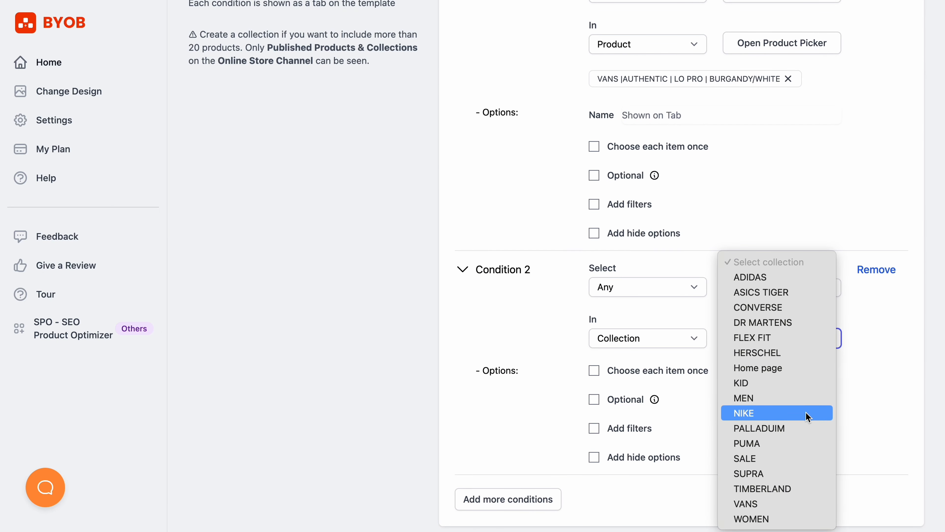
pyautogui.click(809, 518)
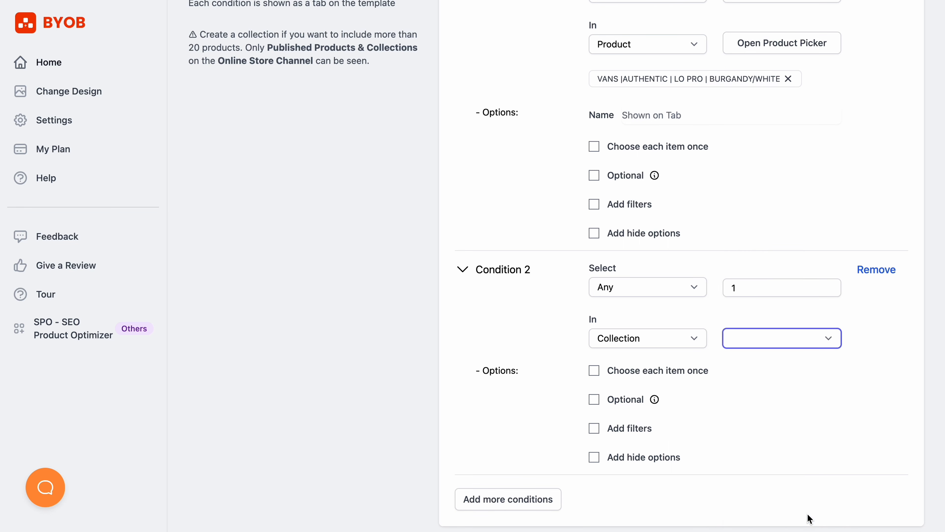
# Save the bundle with its second condition and view its storefront page.
pyautogui.scroll(-15, 804, 450)
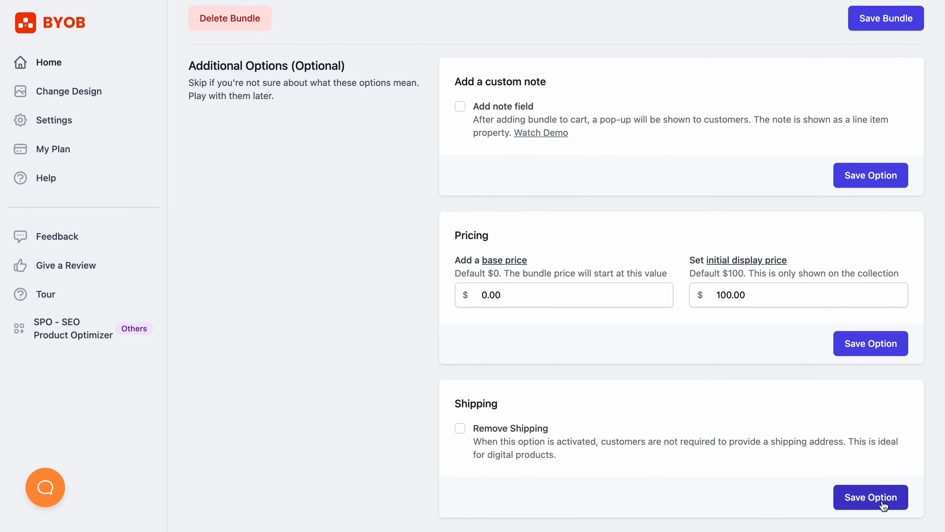
pyautogui.scroll(5, 862, 209)
pyautogui.click(885, 193)
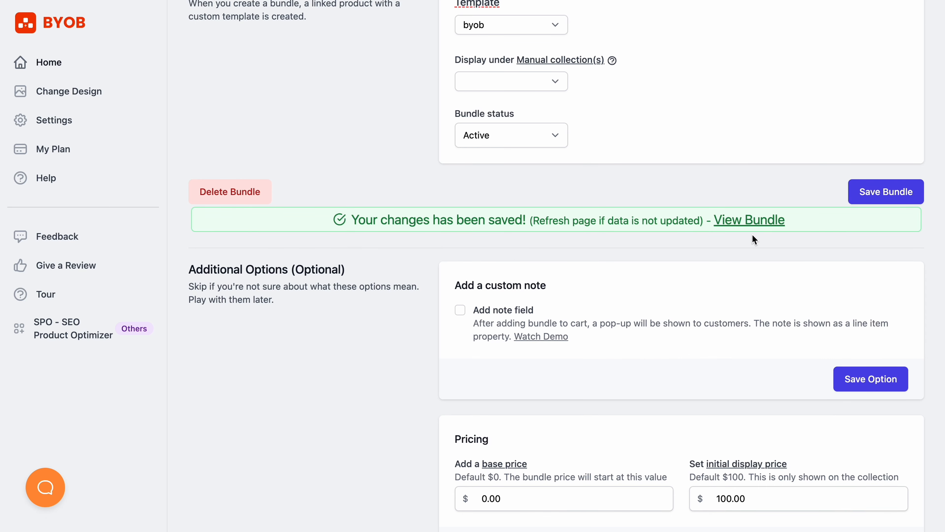
pyautogui.click(759, 221)
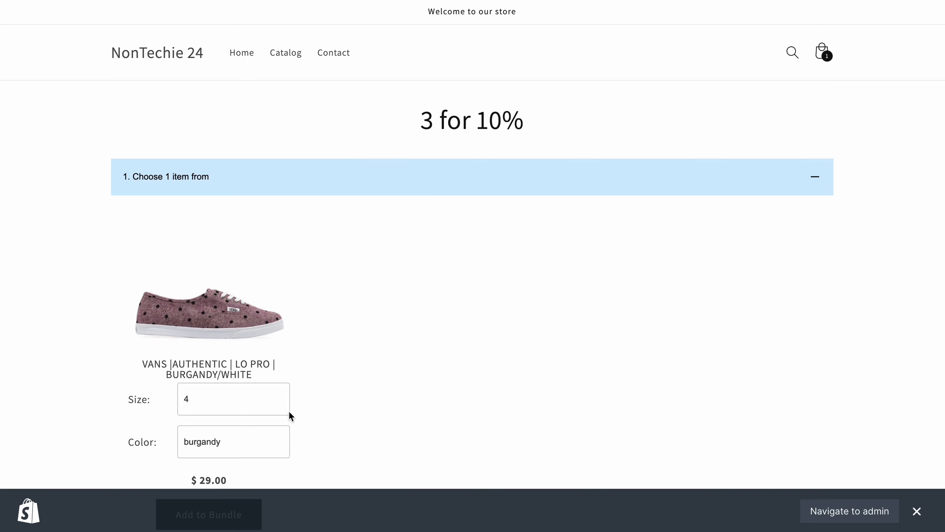
# Fill both bundle conditions with the burgandy Vans Authentic Lo Pro in size 4 and the red Dr Martens 1460Z boot in size 3.
pyautogui.scroll(-4, 290, 410)
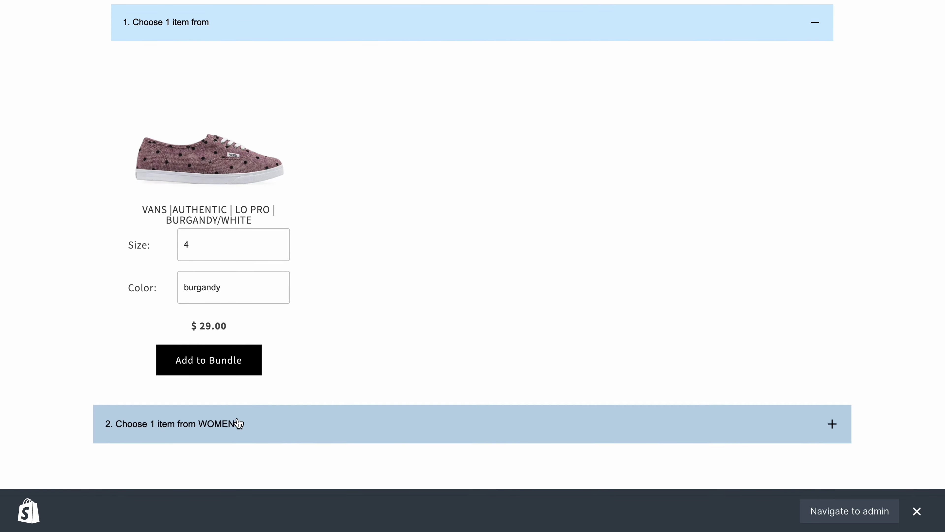
pyautogui.click(230, 370)
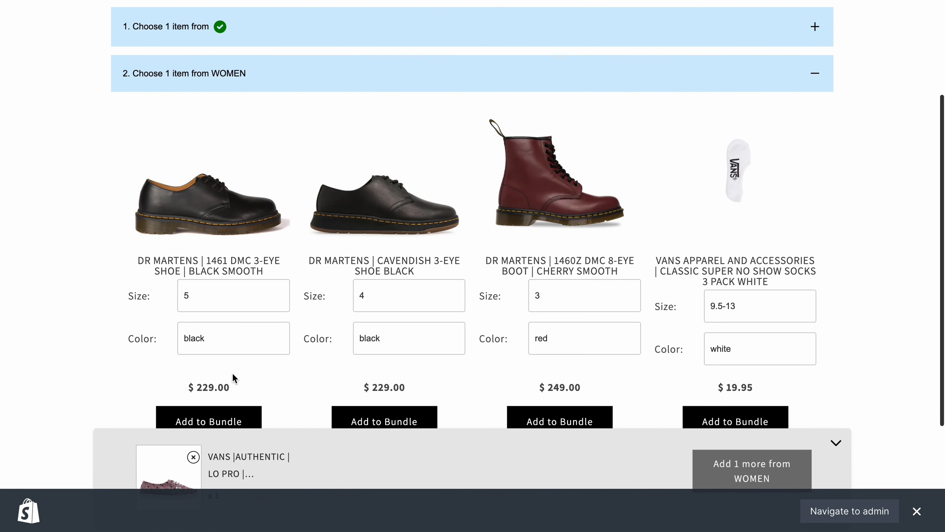
pyautogui.scroll(-3, 232, 378)
pyautogui.scroll(4, 232, 378)
pyautogui.scroll(-4, 233, 378)
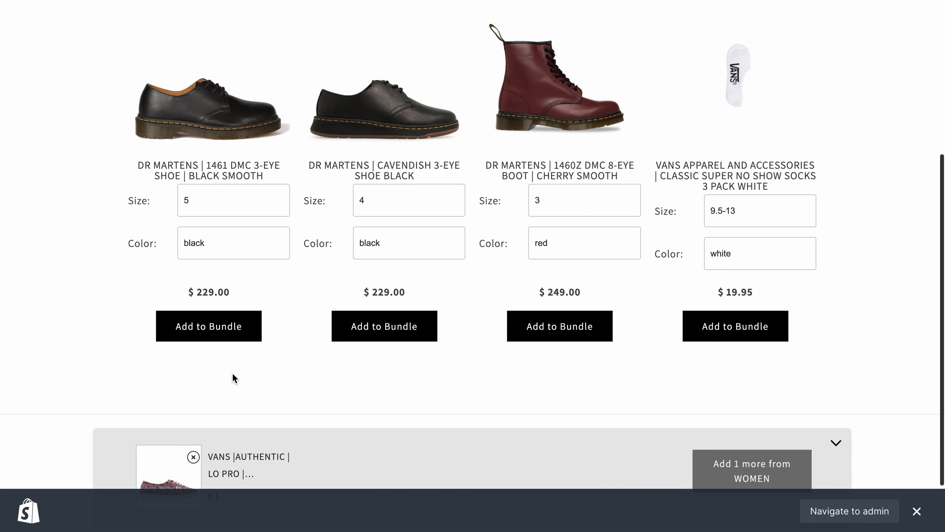
pyautogui.click(550, 331)
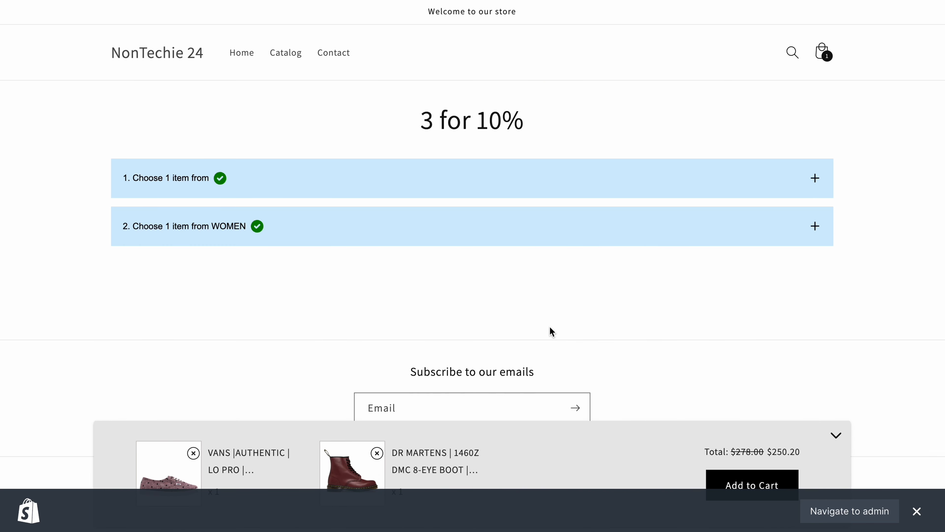
# Add the completed two-condition bundle to the cart and view the cart to check its line item.
pyautogui.click(766, 483)
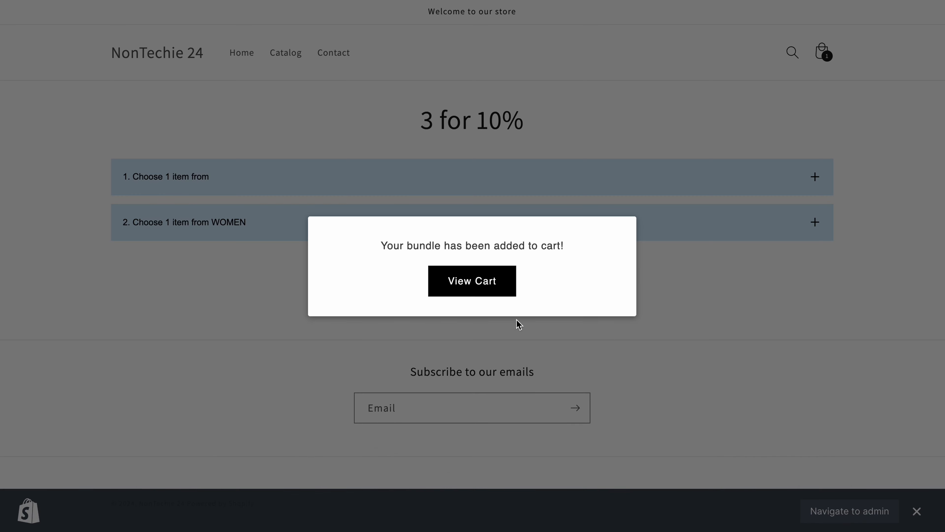
pyautogui.click(491, 282)
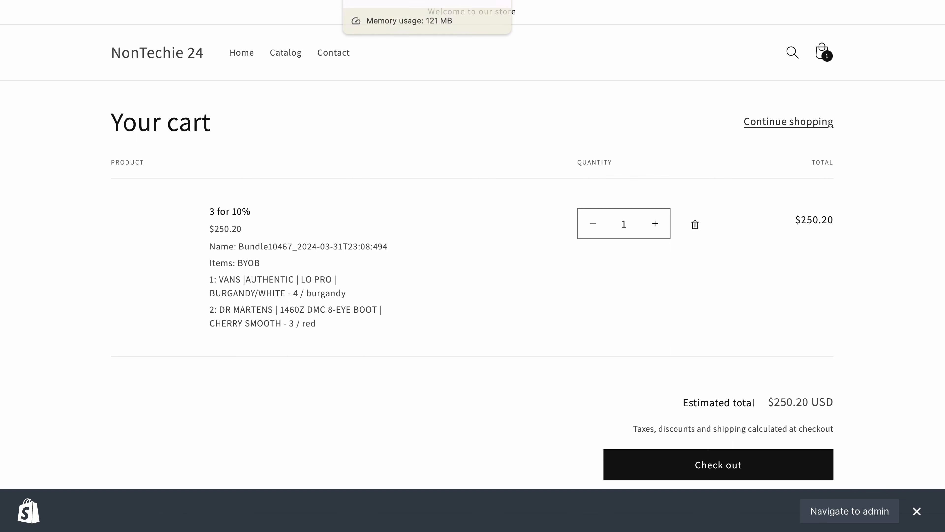
# Switch back to the BYOB app and go to the title and first condition of the "3 for 10%" bundle's settings.
pyautogui.click(387, 0)
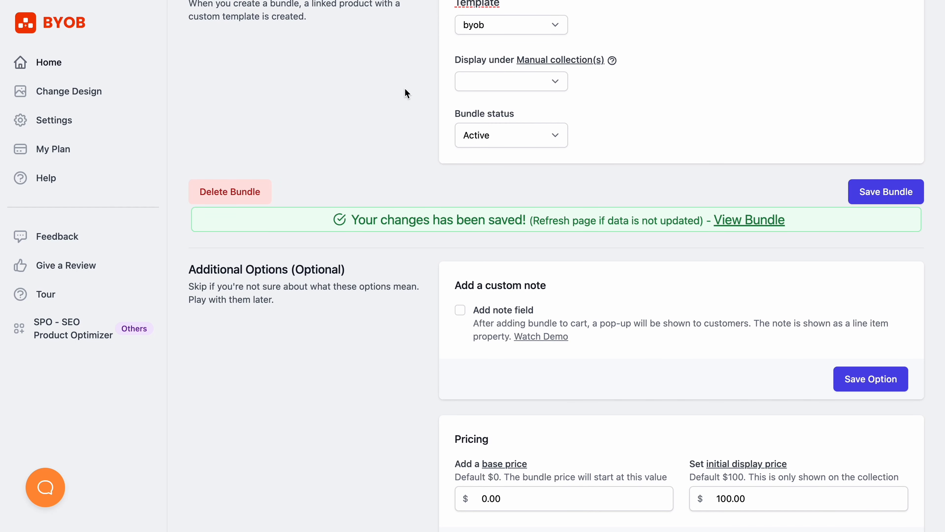
pyautogui.scroll(15, 370, 173)
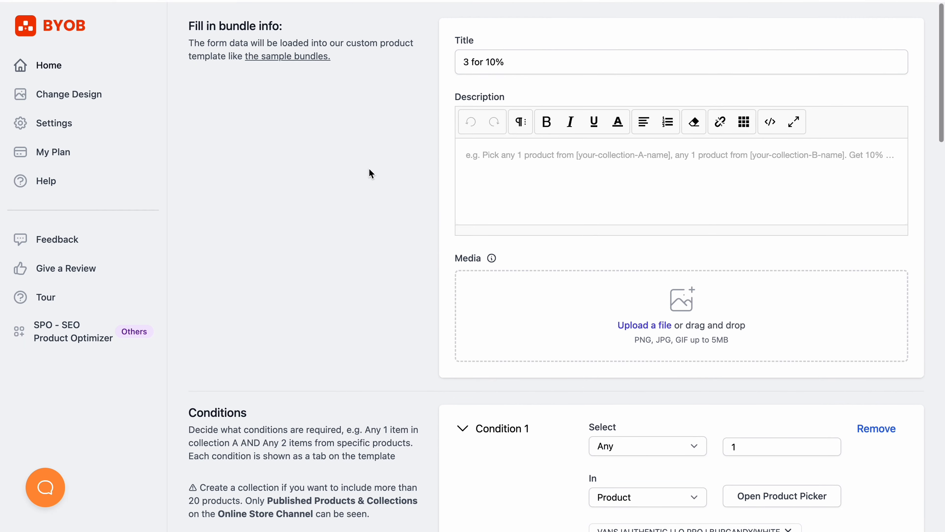